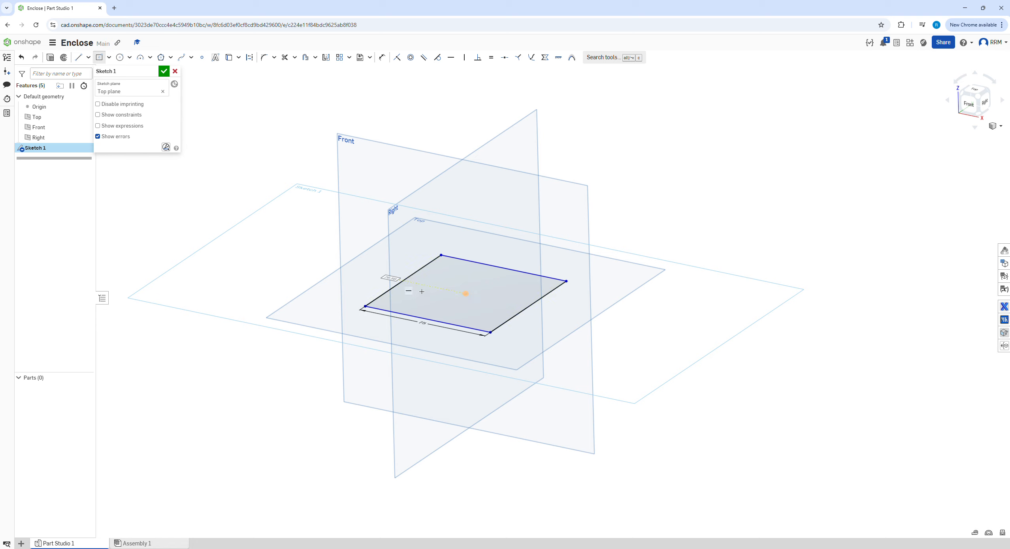
Step: Set the rectangle's remaining side to 75 mm and extrude it symmetrically as a new solid with a 75 mm depth
{"action": "type", "text": "75"}
{"action": "key", "text": "Return"}
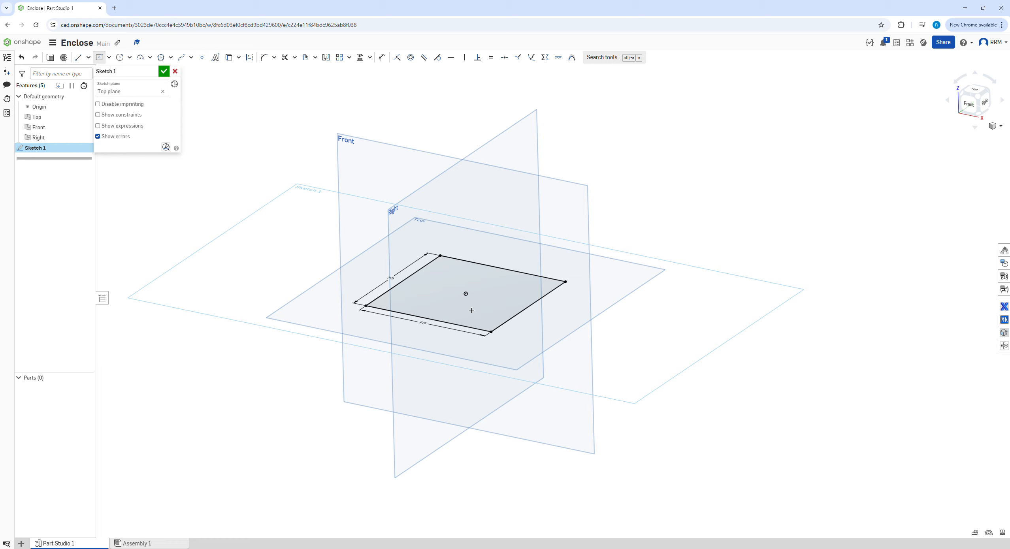
{"action": "key", "text": "shift+e"}
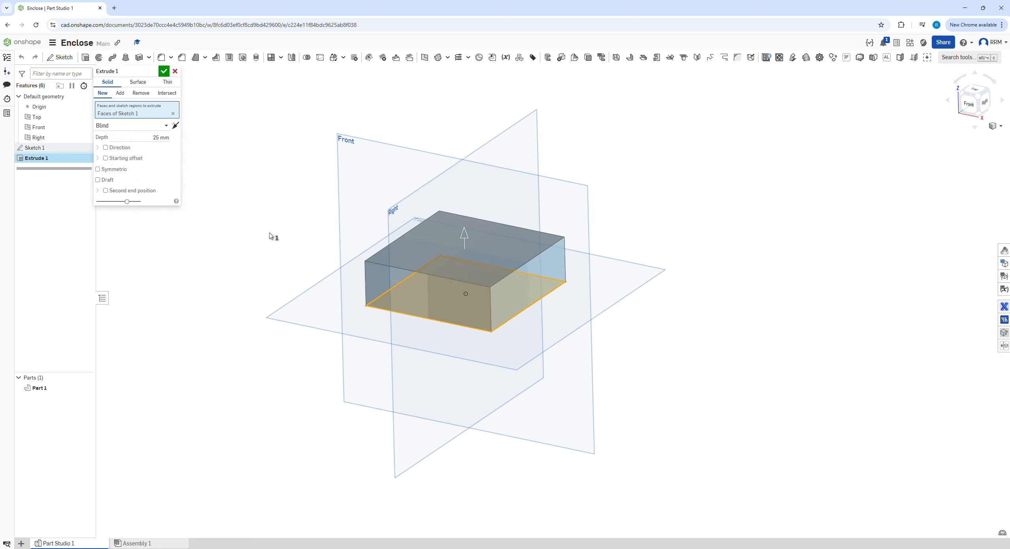
{"action": "left_click", "coordinate": [120, 169]}
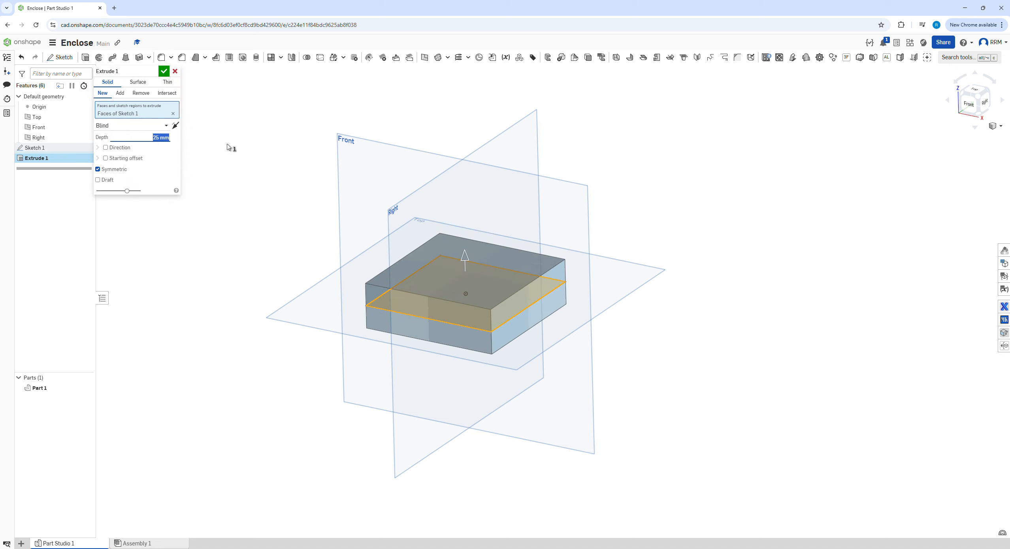
{"action": "type", "text": "75"}
{"action": "key", "text": "Return"}
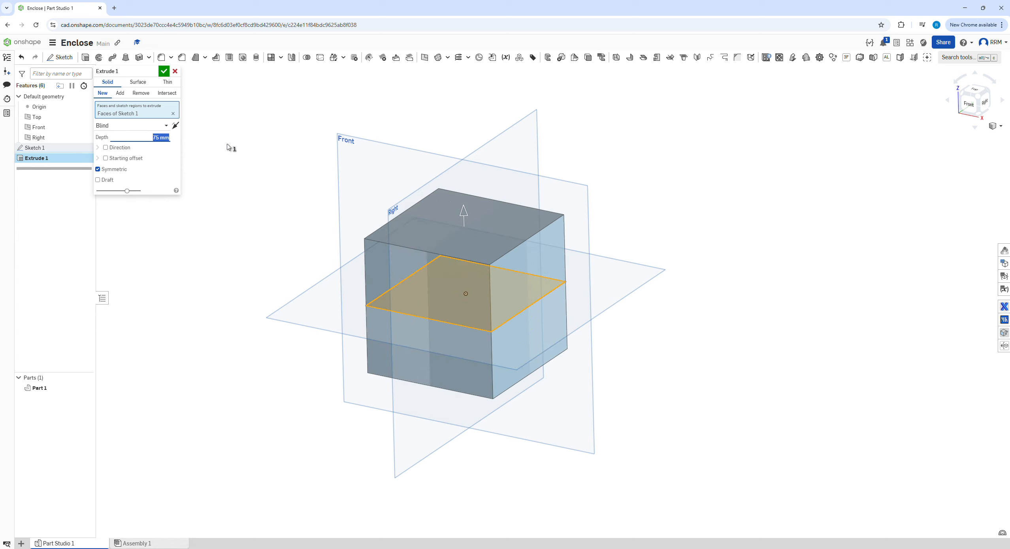
{"action": "left_click", "coordinate": [164, 71]}
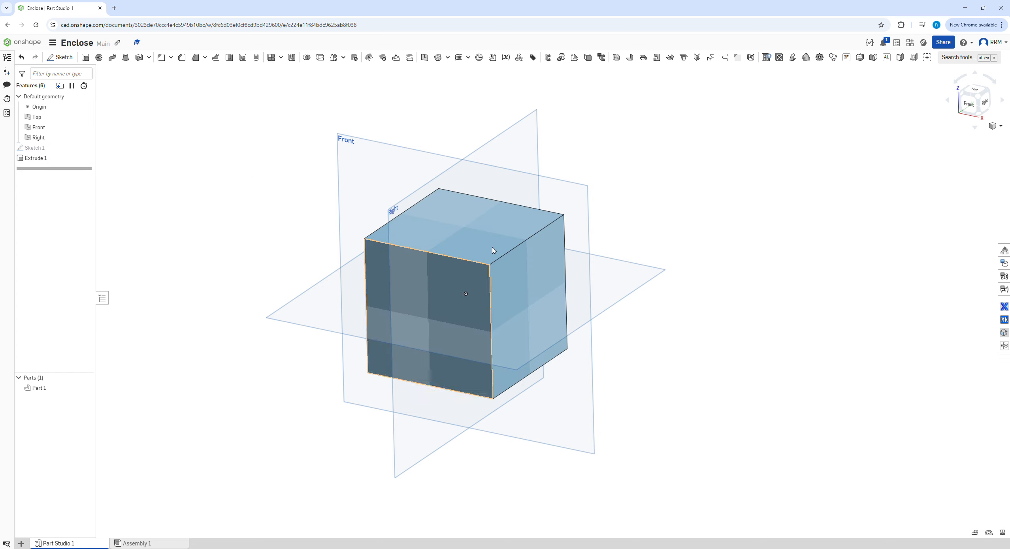
Step: Sketch a 35 mm diameter circle centred on the cube's front face and finish the sketch
{"action": "right_click_drag", "start_coordinate": [312, 277], "coordinate": [306, 257]}
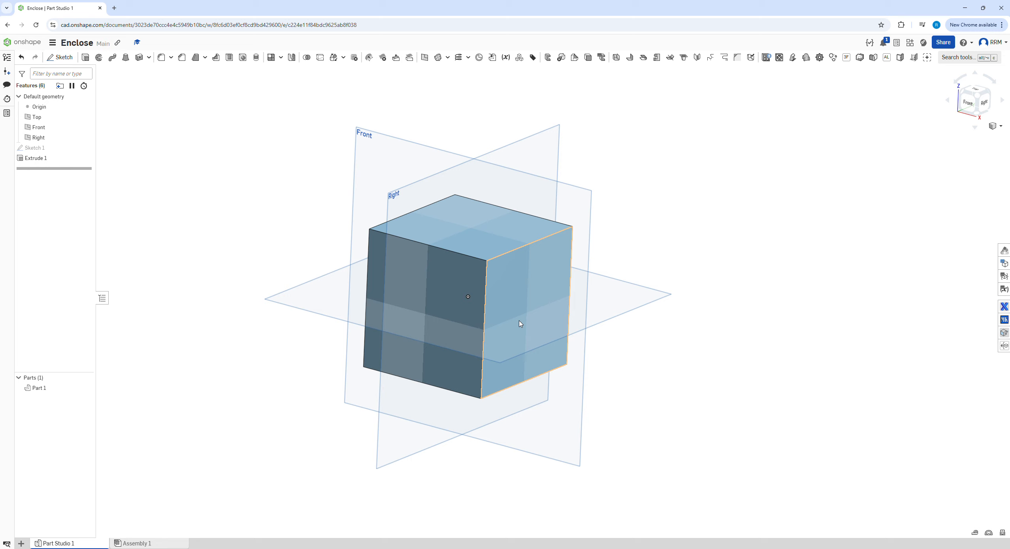
{"action": "left_click", "coordinate": [453, 289]}
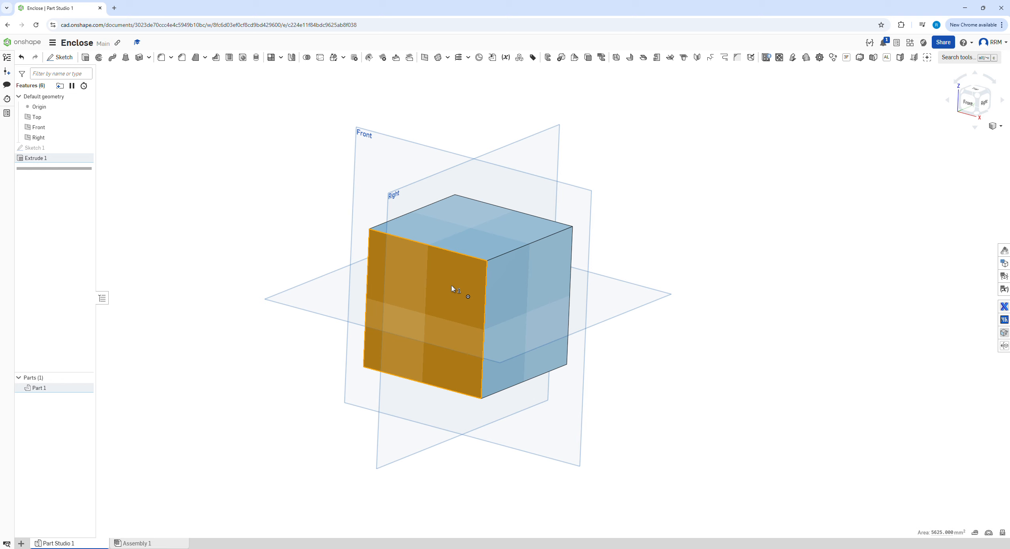
{"action": "key", "text": "s"}
{"action": "left_click", "coordinate": [461, 281]}
{"action": "key", "text": "c"}
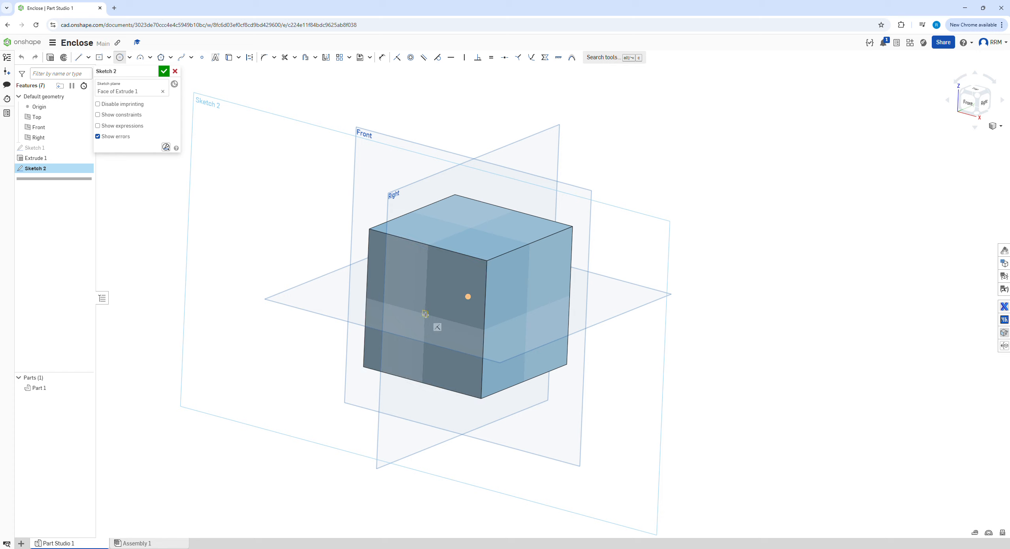
{"action": "left_click", "coordinate": [425, 314]}
{"action": "left_click", "coordinate": [445, 298]}
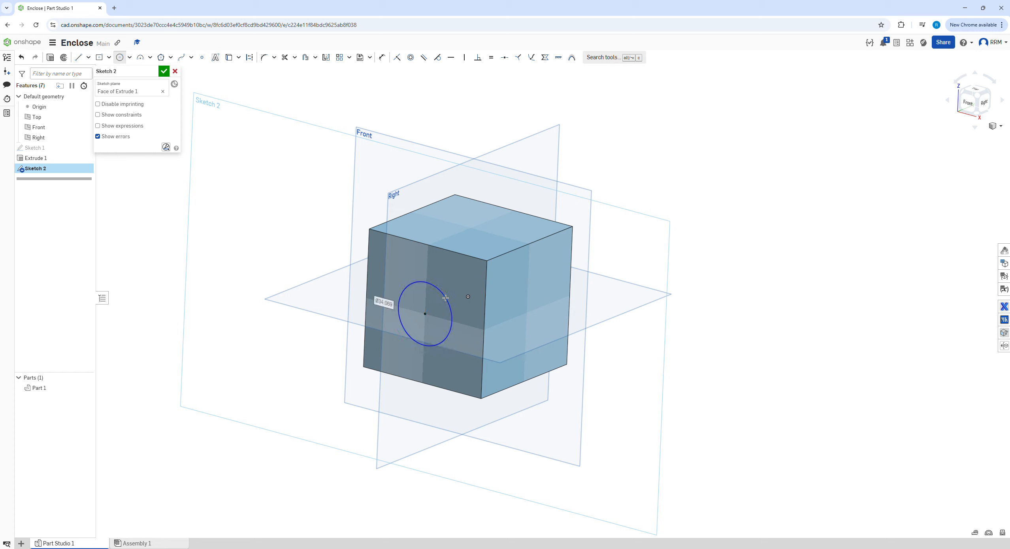
{"action": "type", "text": "35"}
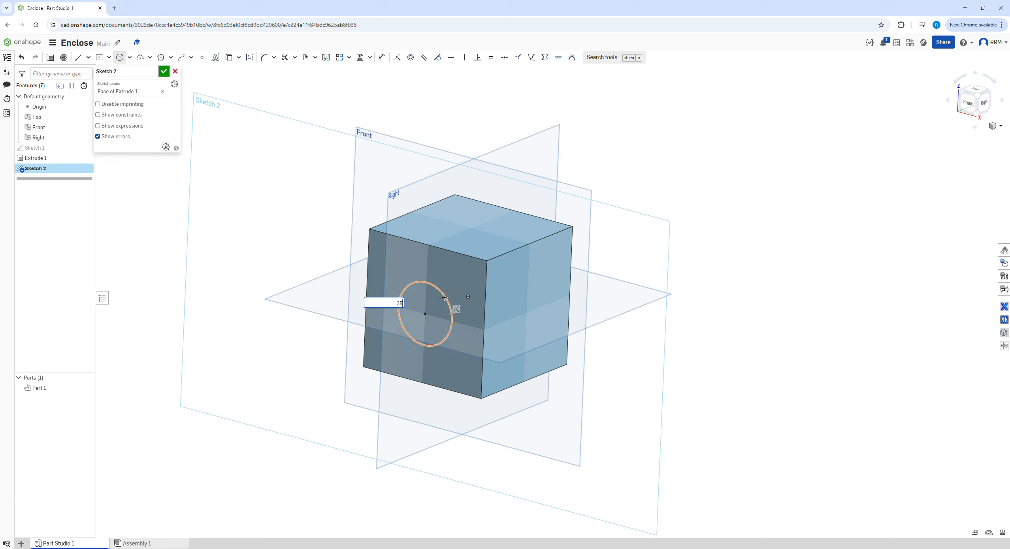
{"action": "key", "text": "Return"}
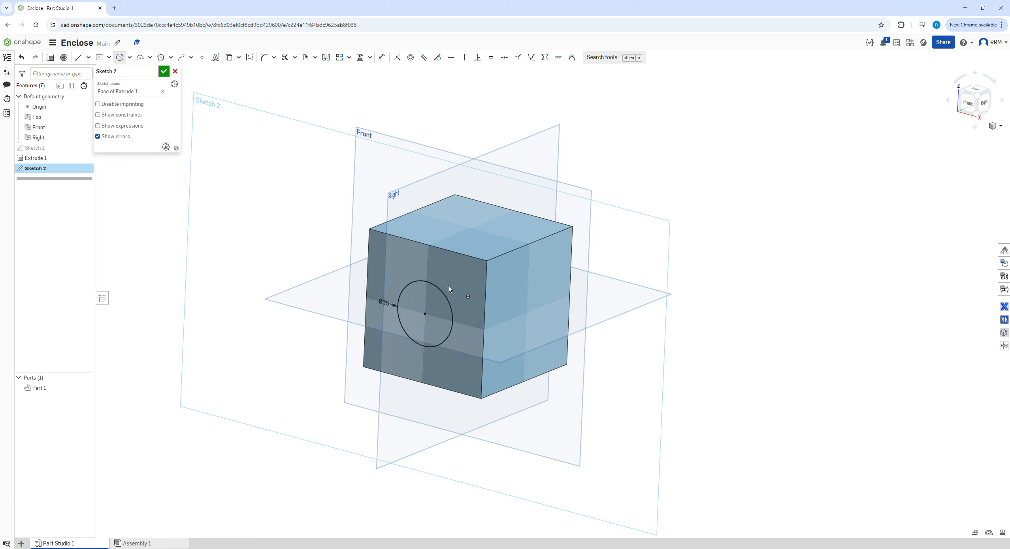
{"action": "right_click", "coordinate": [460, 287]}
{"action": "left_click", "coordinate": [468, 302]}
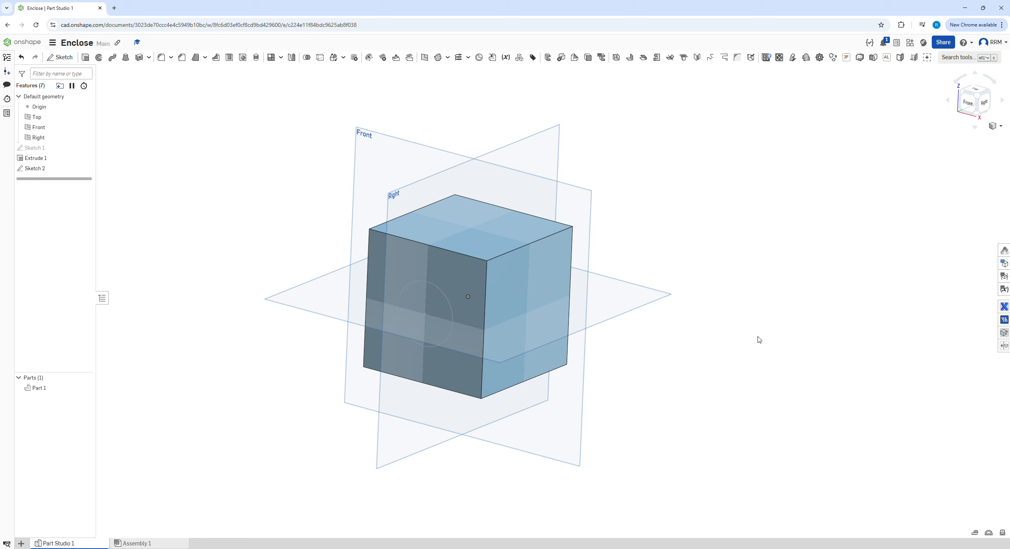
Step: Start a sketch on the cube's right face and draw a centred circle with a 35 mm diameter
{"action": "mouse_move", "coordinate": [559, 375]}
{"action": "middle_mouse_down"}
{"action": "mouse_move", "coordinate": [548, 360]}
{"action": "mouse_move", "coordinate": [577, 374]}
{"action": "middle_mouse_up"}
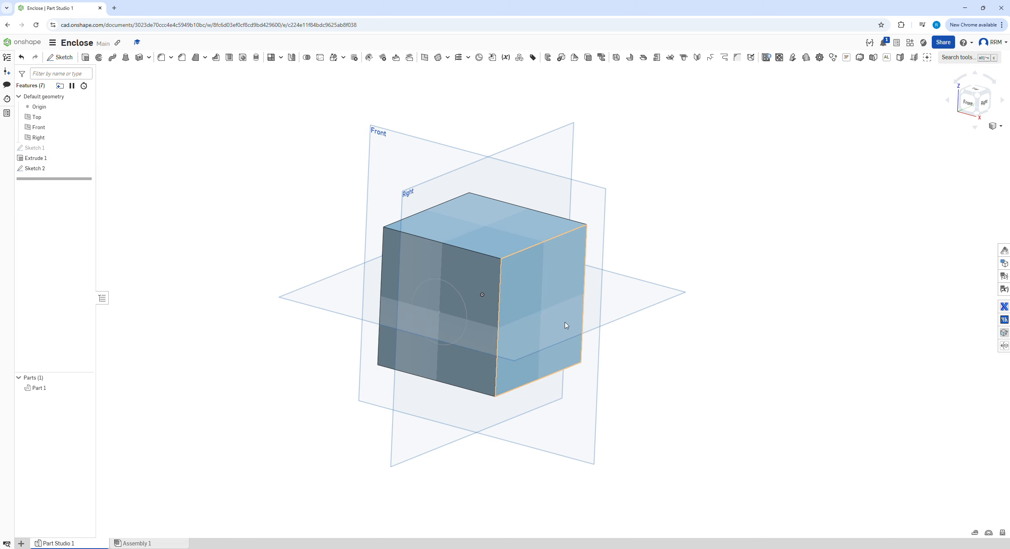
{"action": "left_click", "coordinate": [553, 312]}
{"action": "key", "text": "s"}
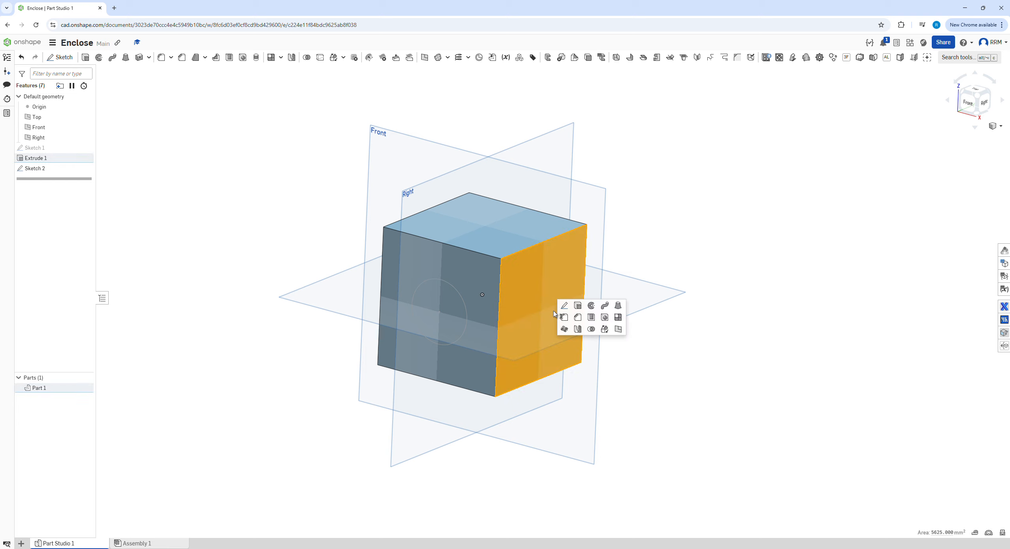
{"action": "left_click", "coordinate": [564, 305]}
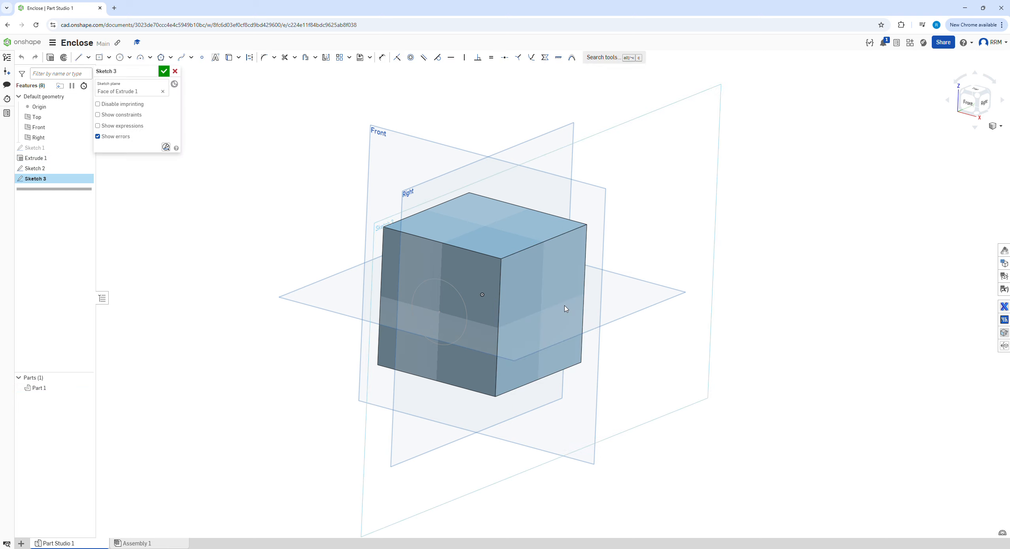
{"action": "key", "text": "c"}
{"action": "left_click", "coordinate": [541, 310]}
{"action": "left_click", "coordinate": [555, 284]}
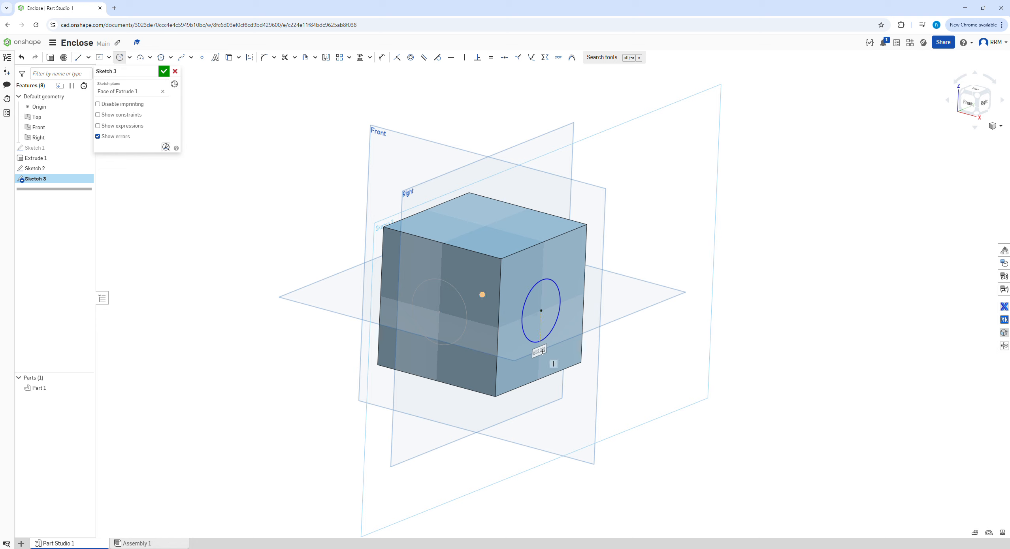
{"action": "type", "text": "35"}
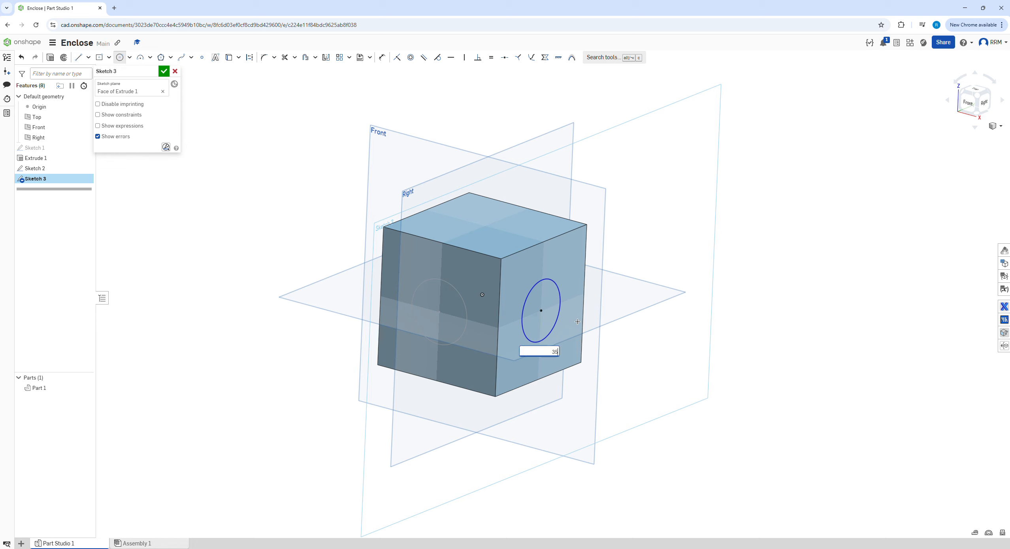
{"action": "key", "text": "Return"}
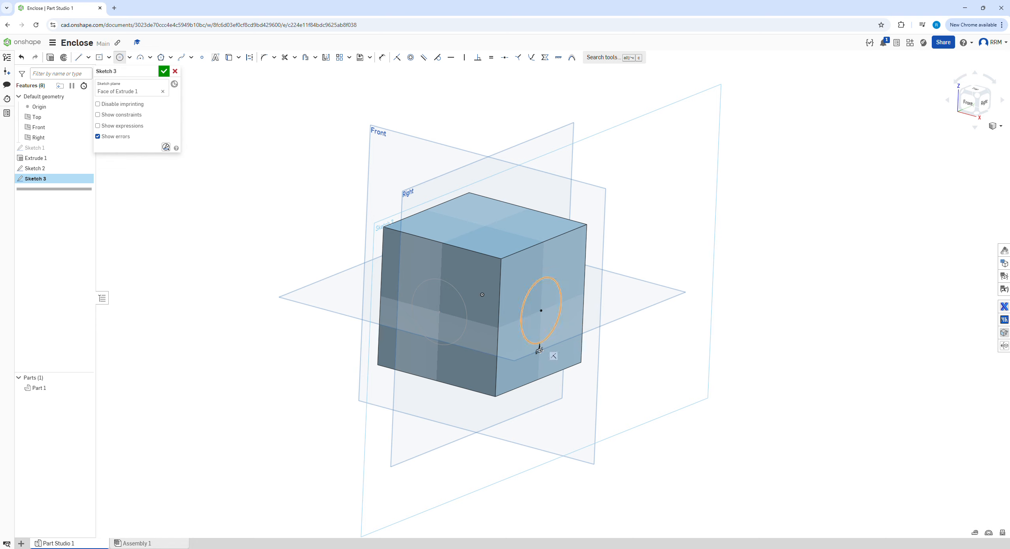
{"action": "key", "text": "Escape"}
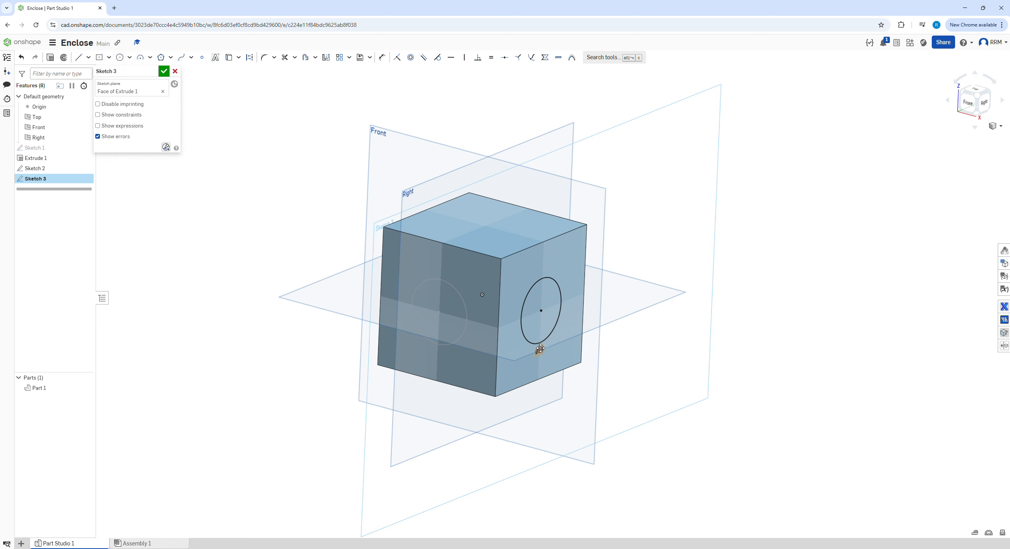
Step: Change the right-face circle's diameter to 20 mm and finish the sketch
{"action": "double_click", "coordinate": [541, 350]}
{"action": "type", "text": "2"}
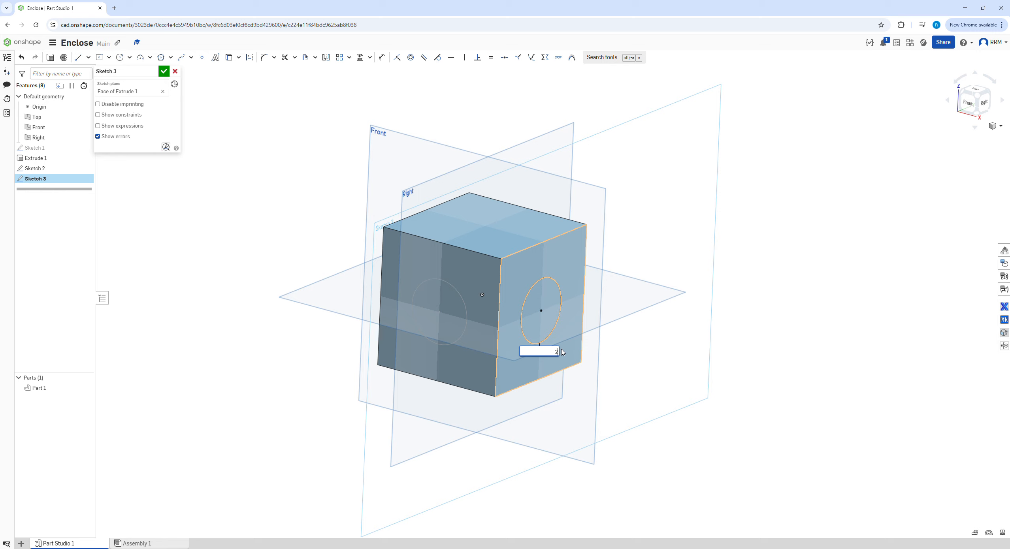
{"action": "key", "text": "Escape"}
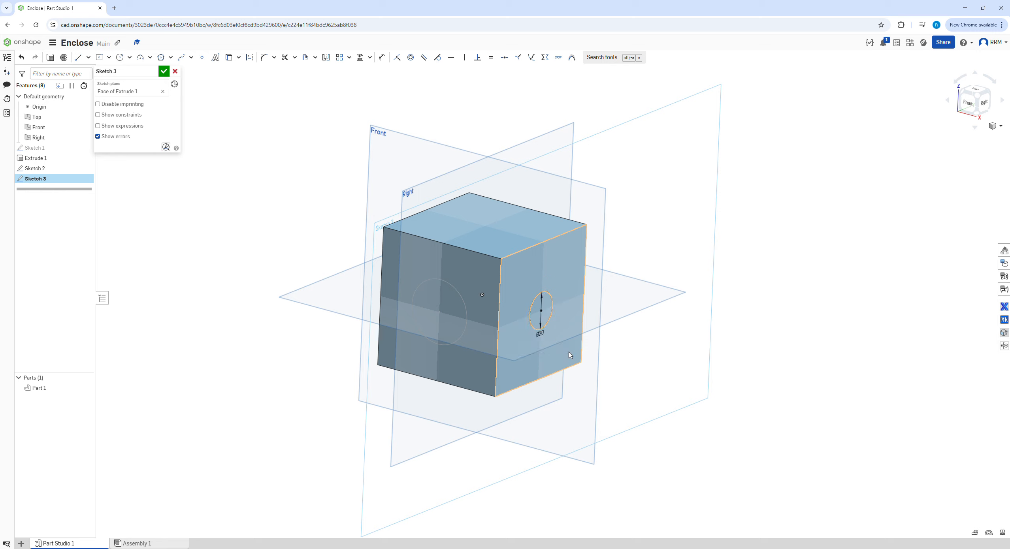
{"action": "right_click", "coordinate": [641, 351]}
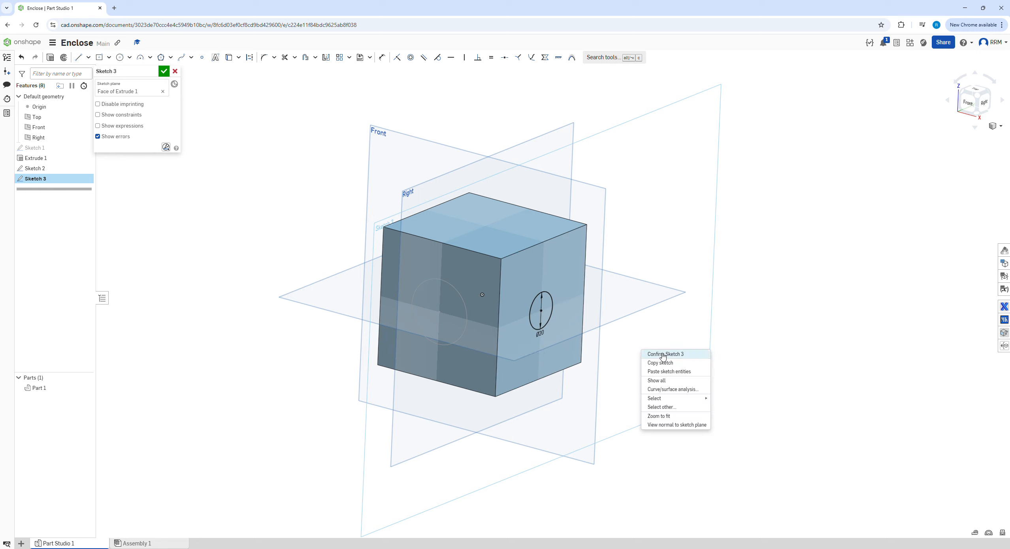
{"action": "left_click", "coordinate": [659, 354]}
Step: Start a solid loft using the front-face circle and the right-face circle as its profiles
{"action": "mouse_move", "coordinate": [583, 366]}
{"action": "middle_mouse_down"}
{"action": "mouse_move", "coordinate": [533, 348]}
{"action": "mouse_move", "coordinate": [588, 382]}
{"action": "middle_mouse_up"}
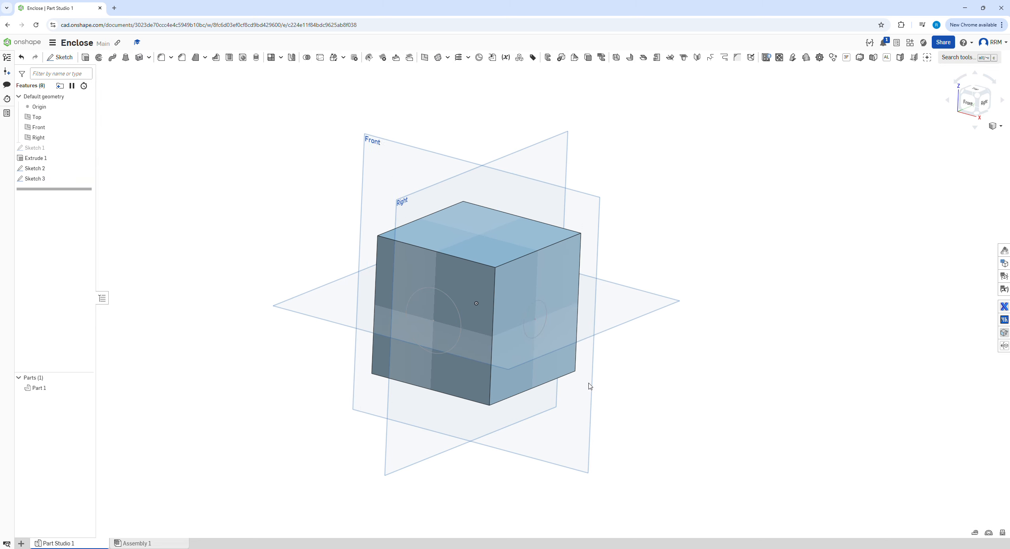
{"action": "right_click_drag", "start_coordinate": [588, 382], "coordinate": [541, 368]}
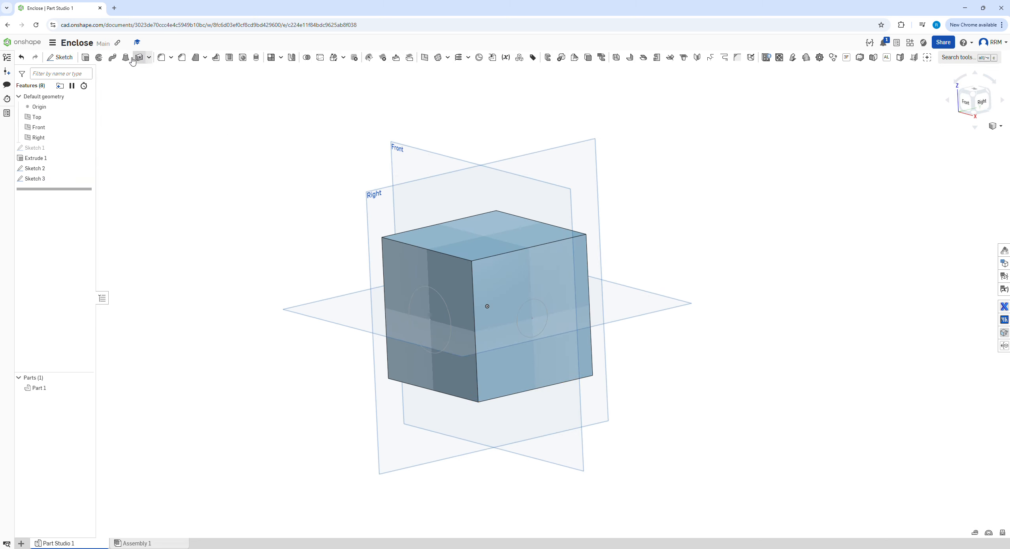
{"action": "left_click", "coordinate": [125, 58]}
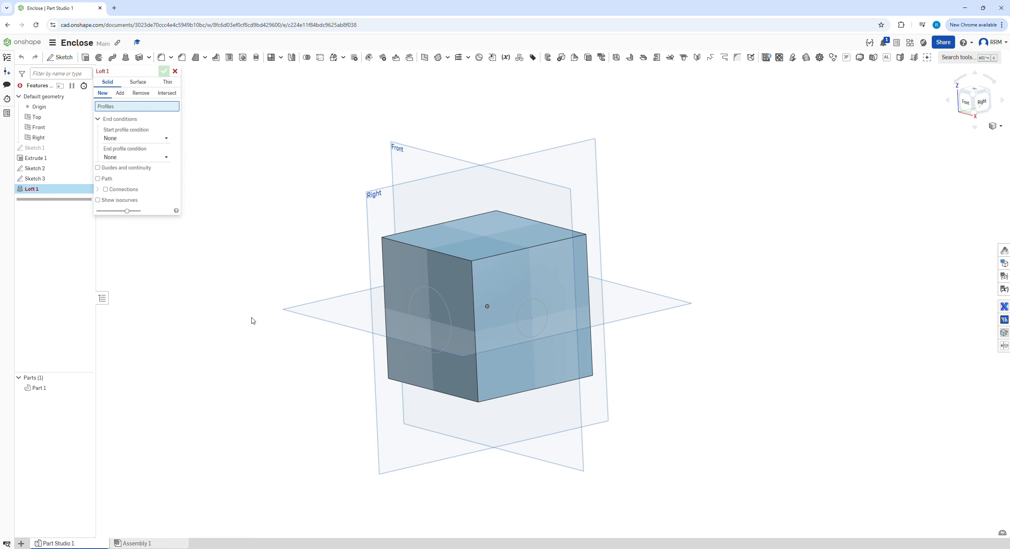
{"action": "left_click", "coordinate": [443, 299]}
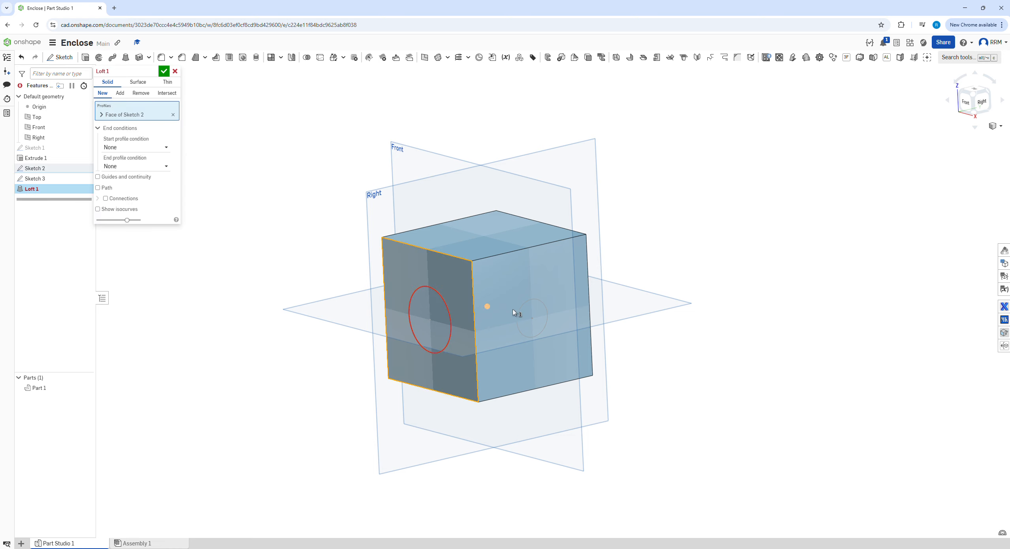
{"action": "left_click", "coordinate": [173, 115]}
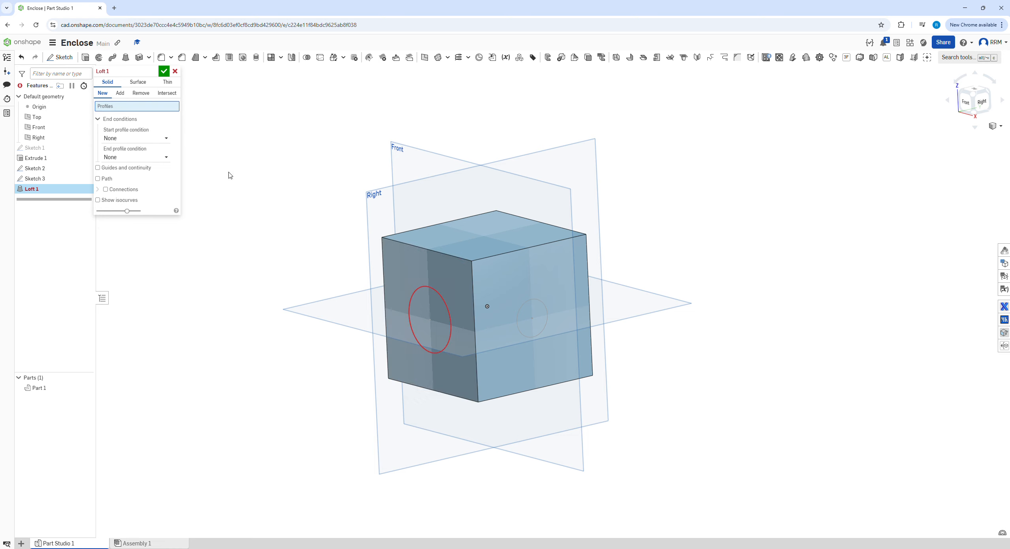
{"action": "left_click", "coordinate": [453, 313]}
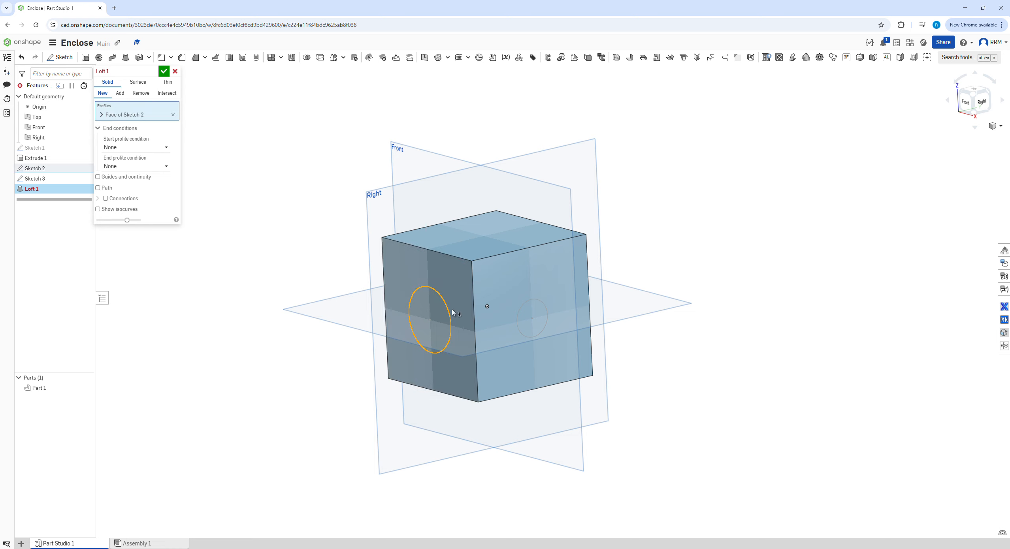
{"action": "left_click", "coordinate": [525, 316]}
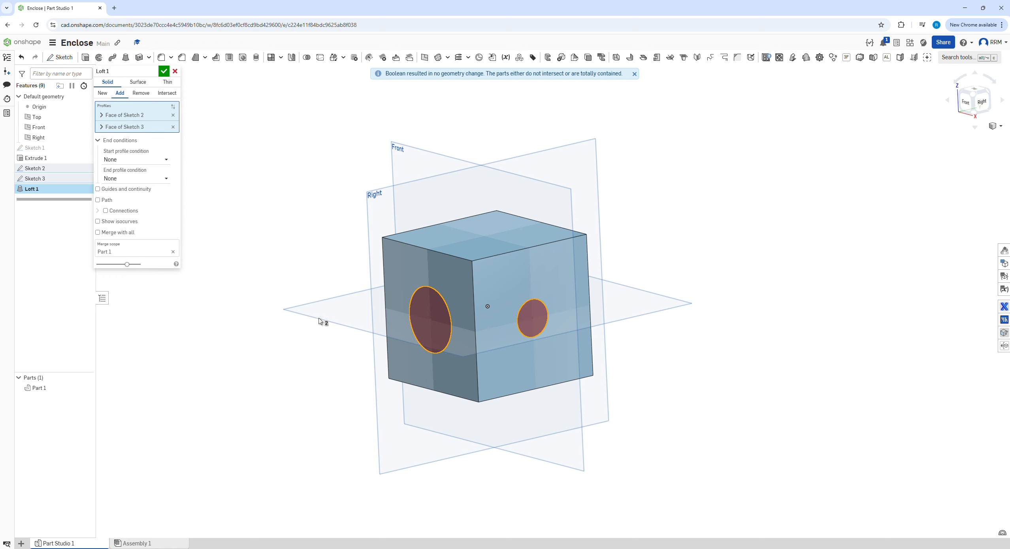
Step: Set the loft's start and end profile conditions to Normal to profile and make the loft remove material from the cube
{"action": "right_click_drag", "start_coordinate": [339, 318], "coordinate": [381, 329]}
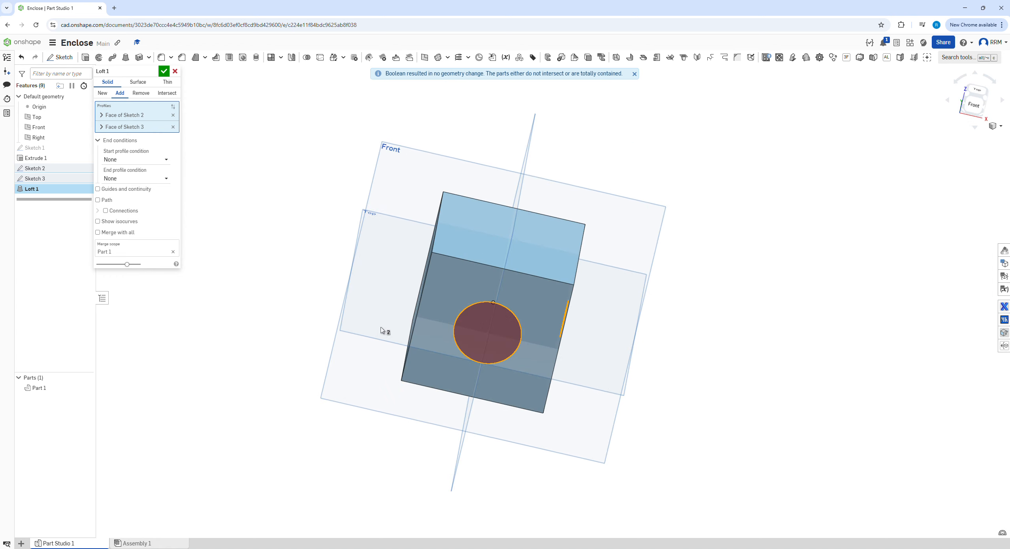
{"action": "right_click_drag", "start_coordinate": [616, 331], "coordinate": [564, 315]}
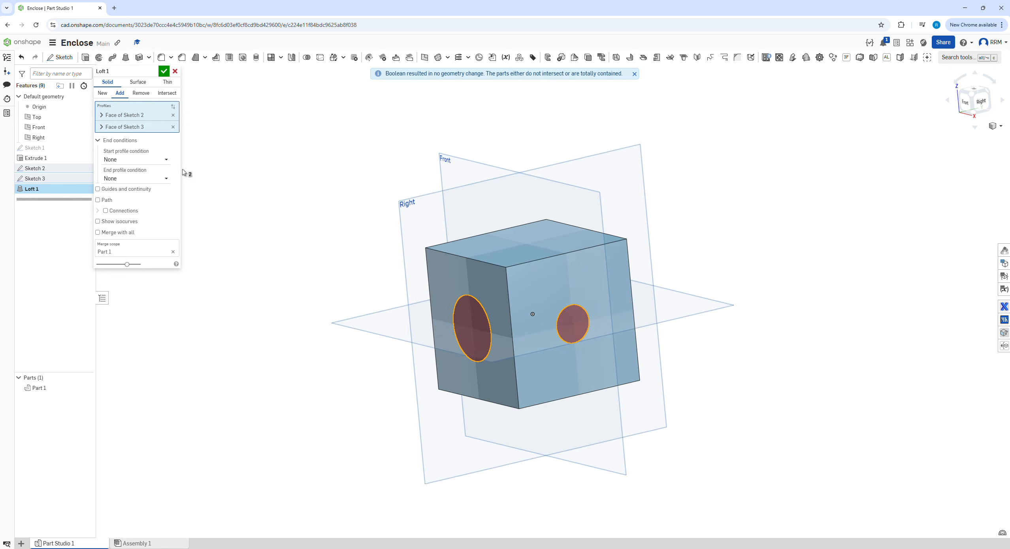
{"action": "left_click", "coordinate": [150, 160]}
{"action": "left_click", "coordinate": [147, 183]}
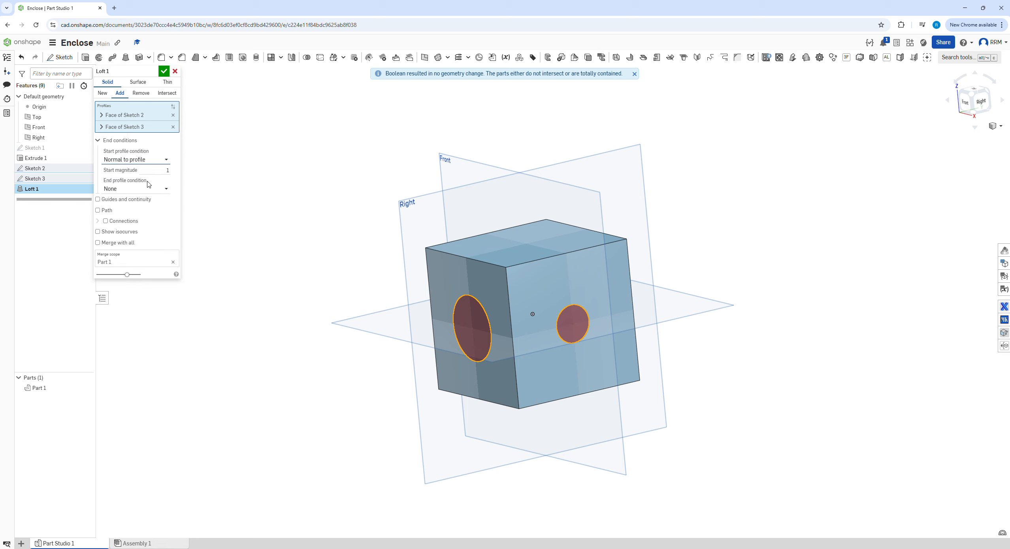
{"action": "left_click", "coordinate": [151, 189]}
{"action": "left_click", "coordinate": [151, 212]}
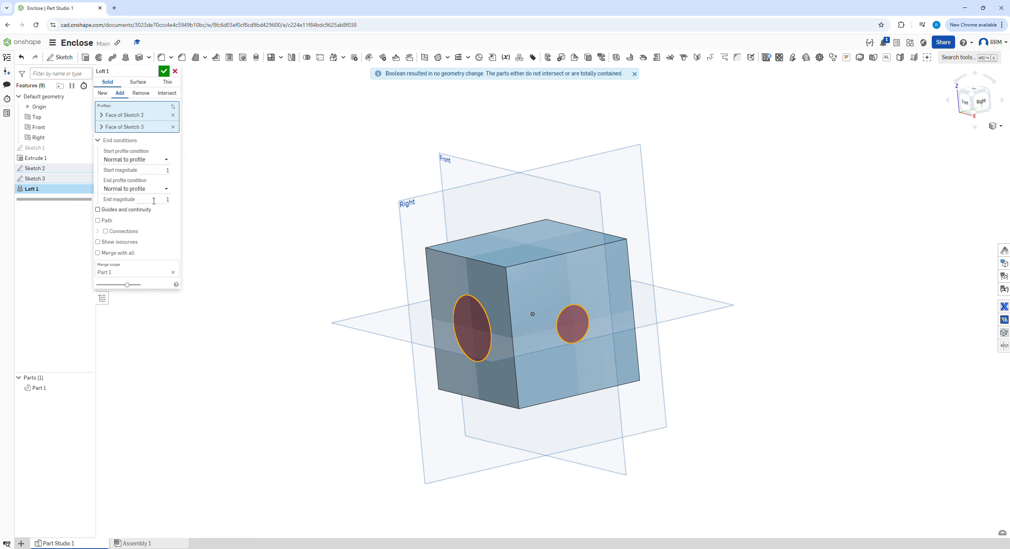
{"action": "left_click", "coordinate": [167, 170]}
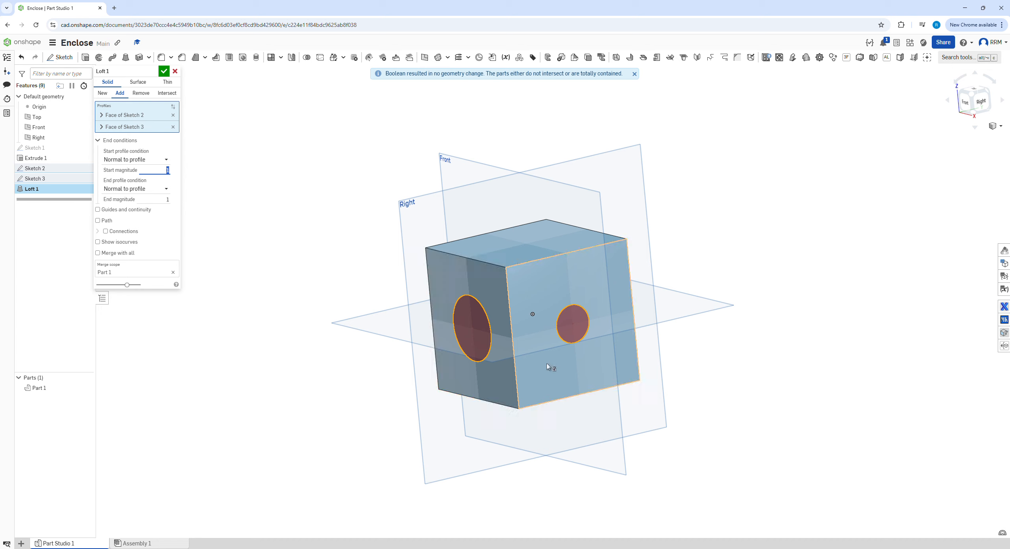
{"action": "left_click", "coordinate": [142, 95]}
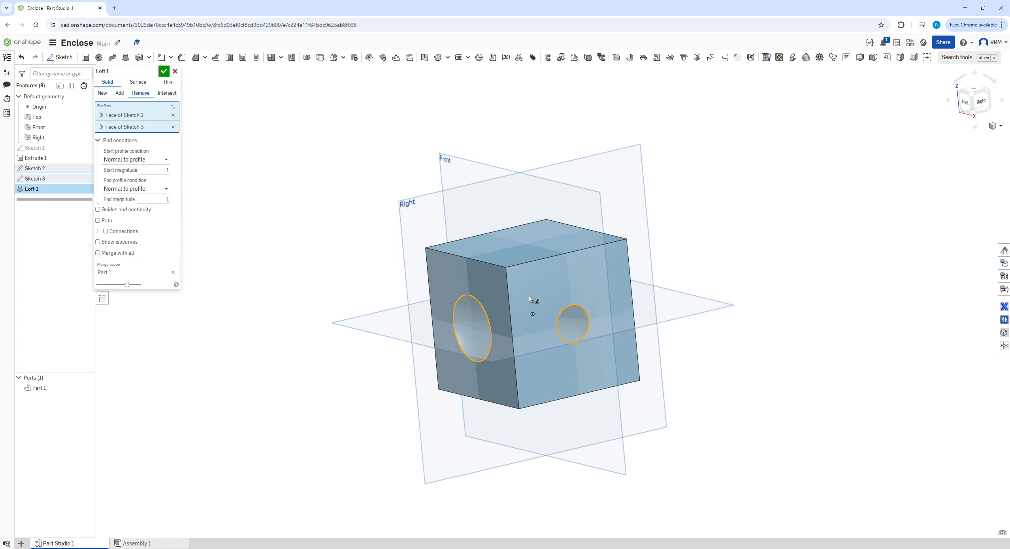
Step: Set the loft's start and end magnitudes to 2 and finish the loft cut through the cube
{"action": "mouse_move", "coordinate": [425, 345]}
{"action": "right_mouse_down"}
{"action": "mouse_move", "coordinate": [526, 347]}
{"action": "mouse_move", "coordinate": [526, 358]}
{"action": "mouse_move", "coordinate": [451, 331]}
{"action": "mouse_move", "coordinate": [400, 347]}
{"action": "mouse_move", "coordinate": [442, 320]}
{"action": "mouse_move", "coordinate": [433, 336]}
{"action": "right_mouse_up"}
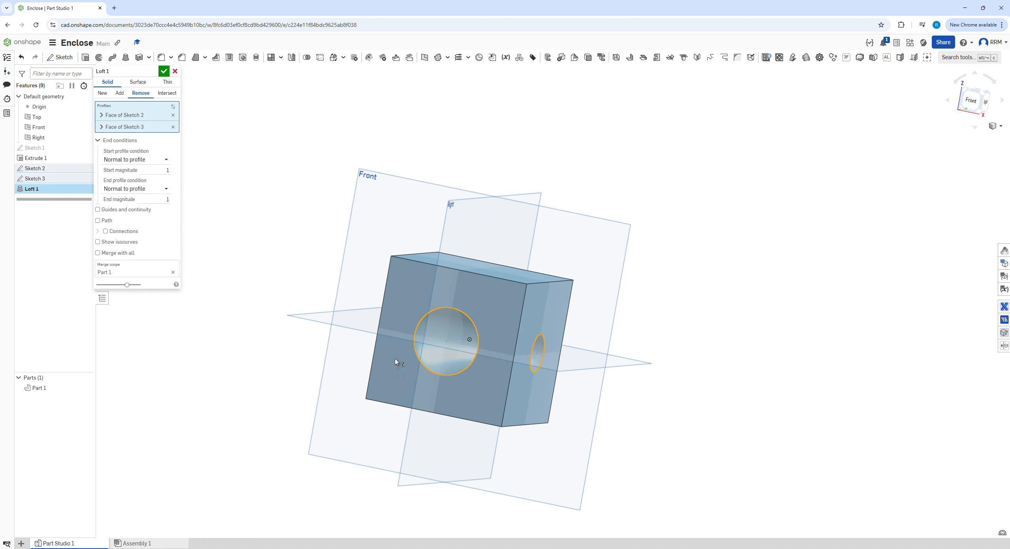
{"action": "left_click", "coordinate": [169, 171]}
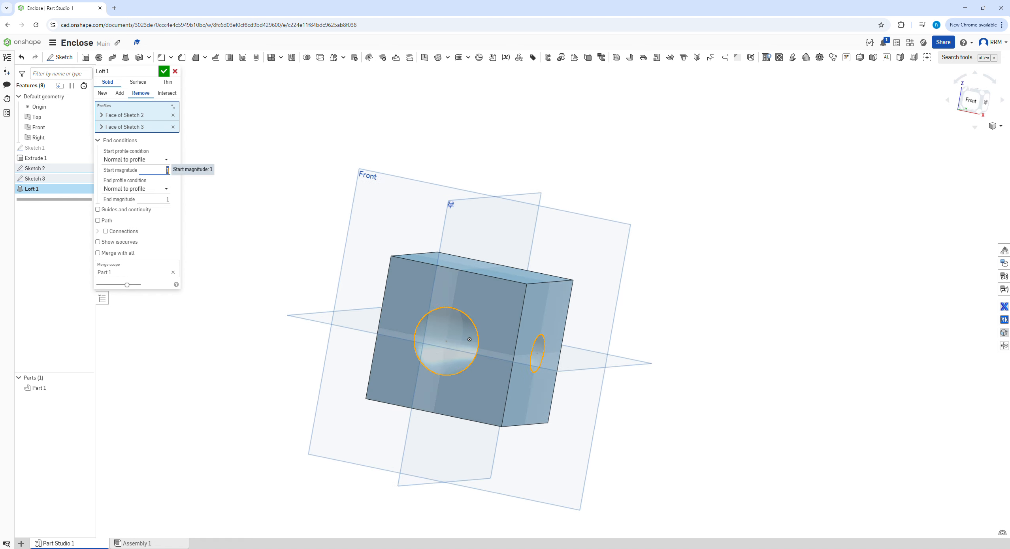
{"action": "type", "text": "2"}
{"action": "key", "text": "Return"}
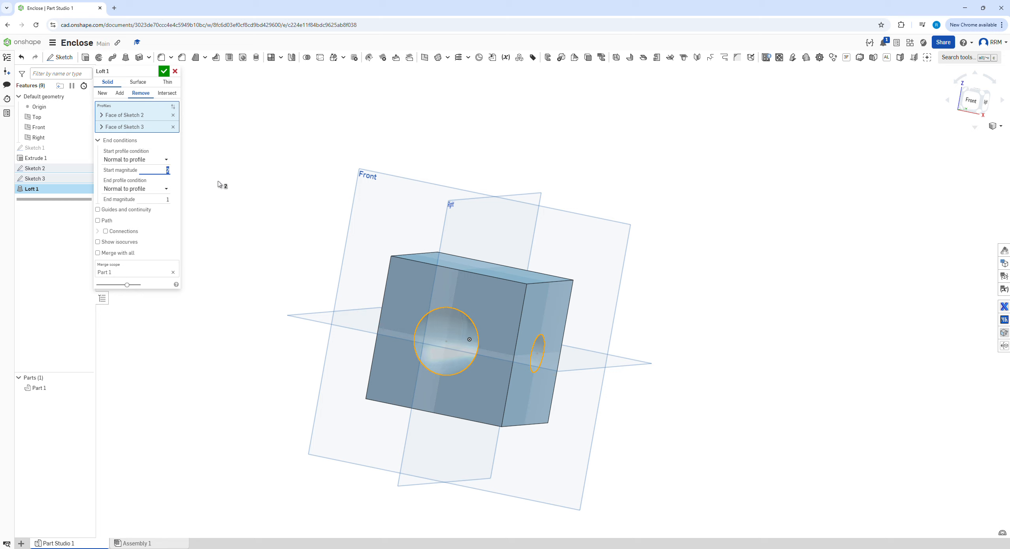
{"action": "left_click", "coordinate": [164, 199]}
{"action": "type", "text": "2"}
{"action": "key", "text": "Return"}
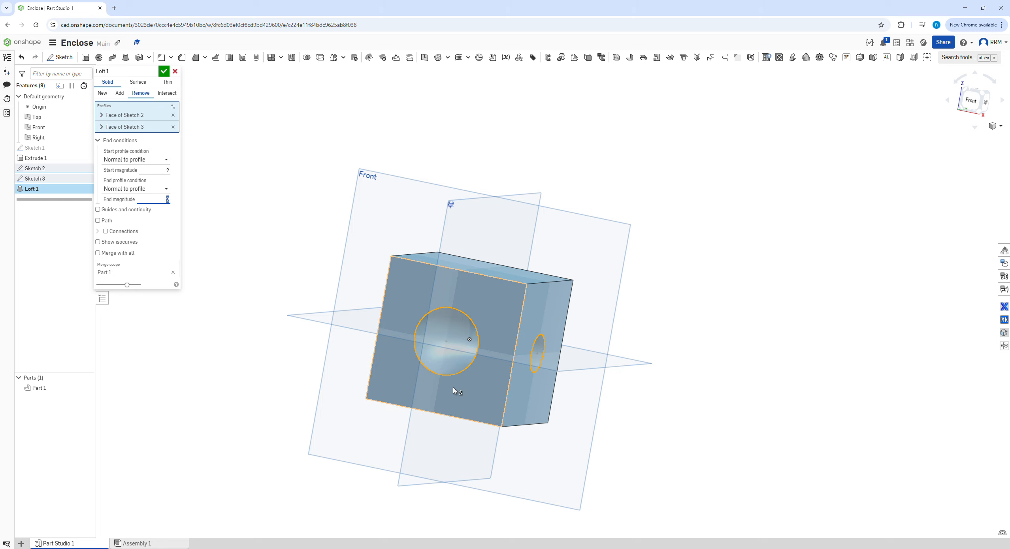
{"action": "right_click_drag", "start_coordinate": [484, 389], "coordinate": [436, 378]}
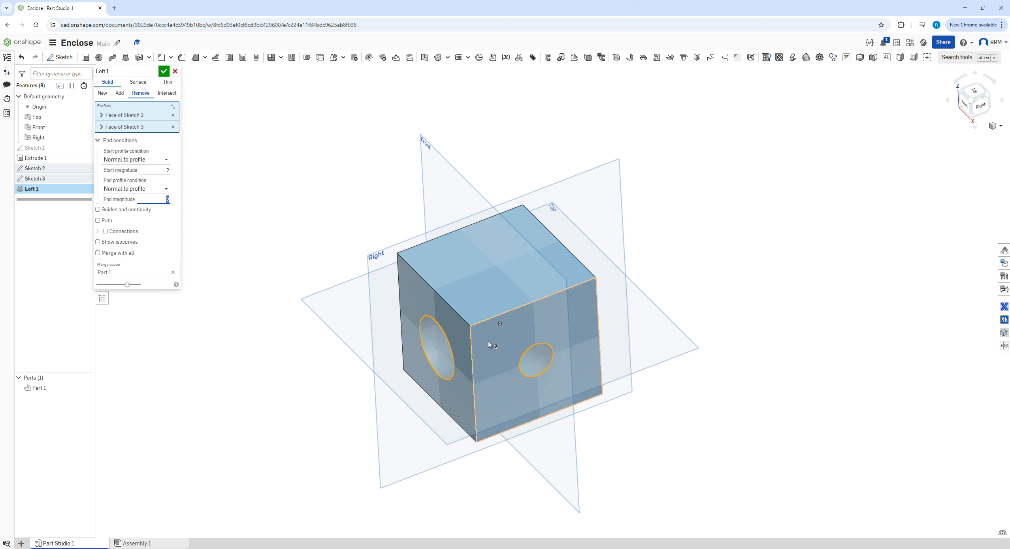
{"action": "left_click", "coordinate": [1001, 126]}
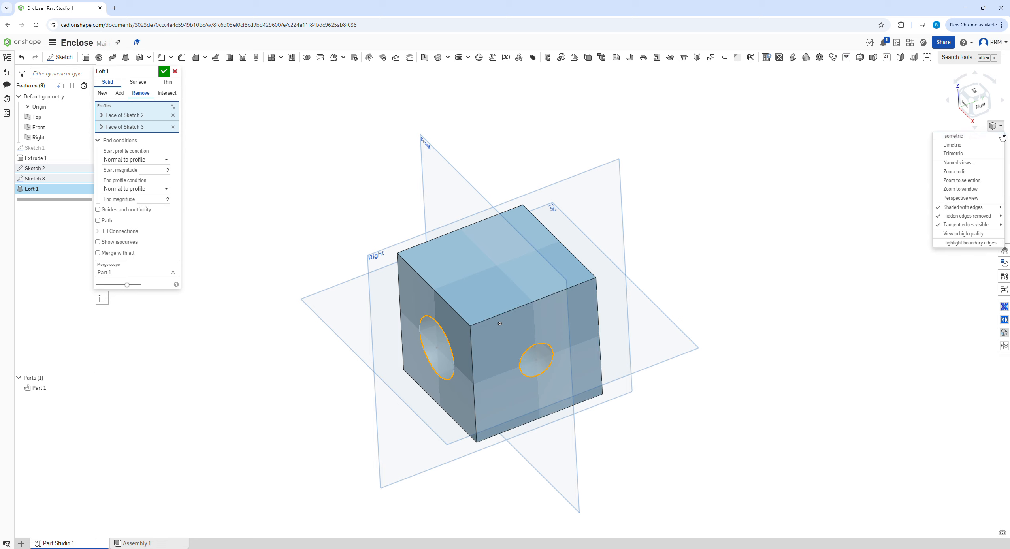
{"action": "left_click", "coordinate": [166, 72]}
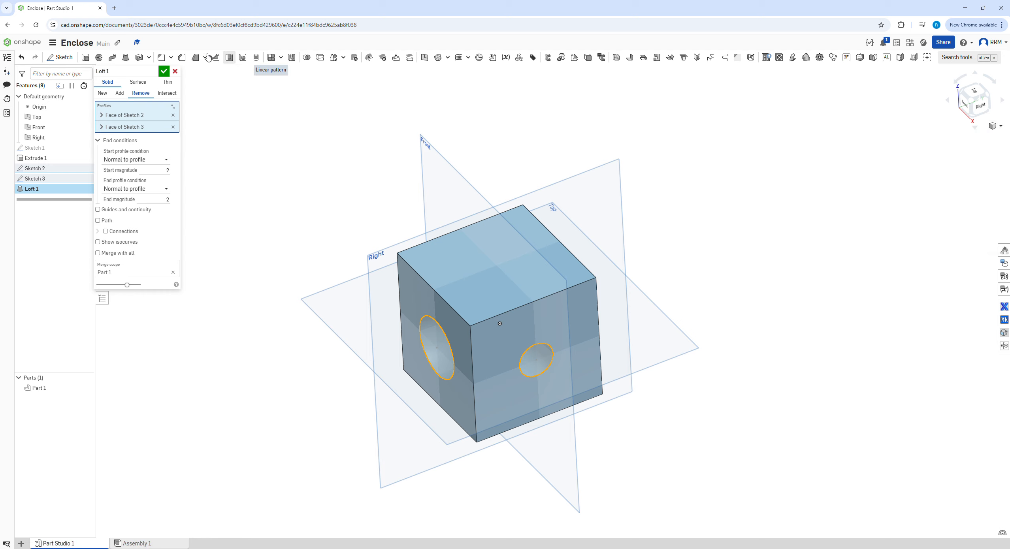
{"action": "left_click", "coordinate": [164, 72]}
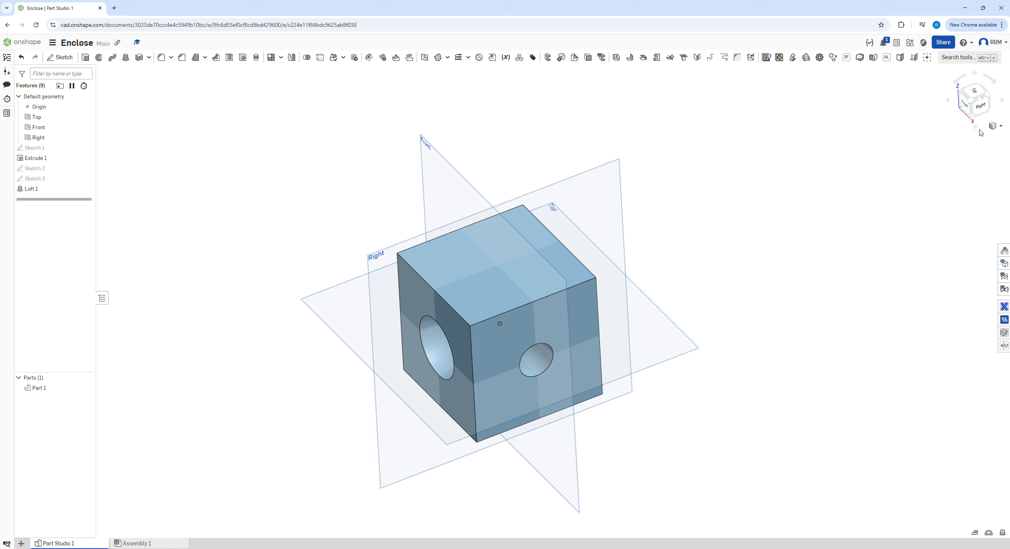
Step: Section the cube at the Top plane to inspect the lofted passage, and close the section view without keeping it
{"action": "left_click", "coordinate": [992, 126]}
{"action": "left_click", "coordinate": [949, 242]}
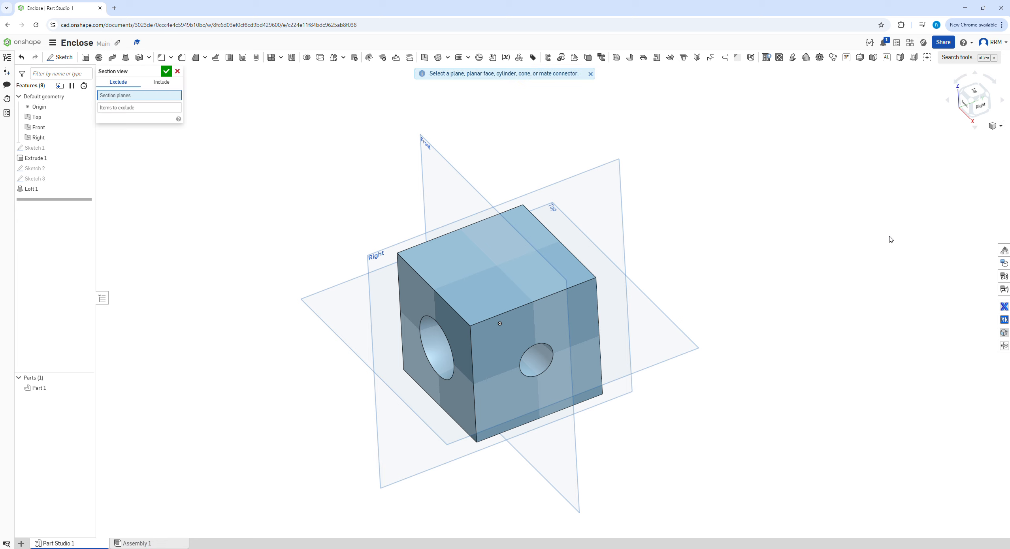
{"action": "left_click", "coordinate": [333, 303]}
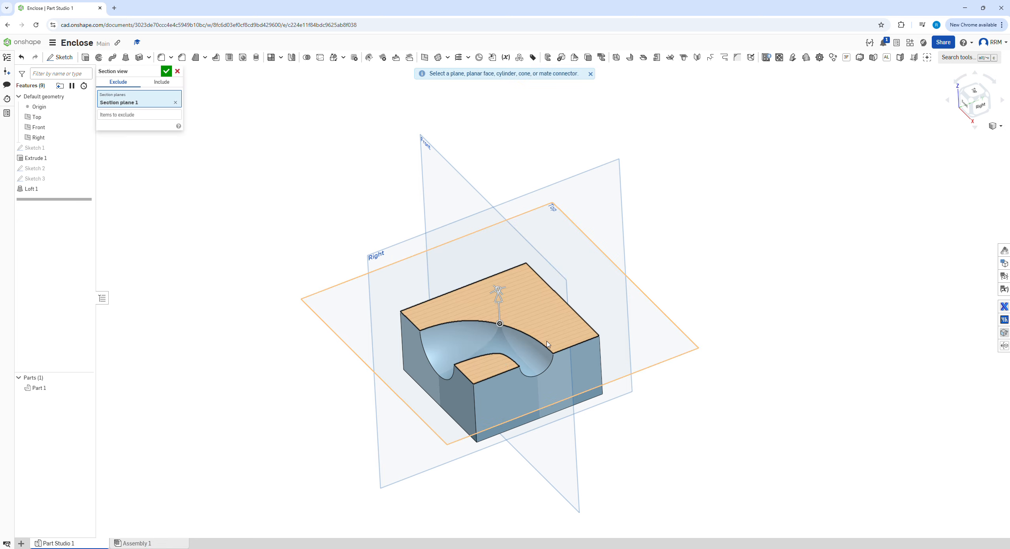
{"action": "right_click_drag", "start_coordinate": [560, 329], "coordinate": [562, 371]}
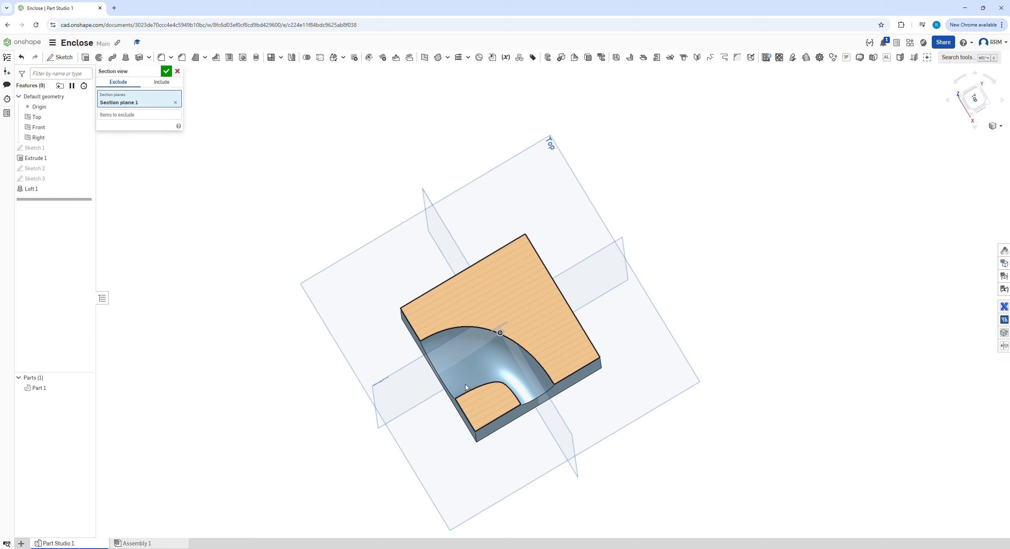
{"action": "left_click", "coordinate": [177, 71]}
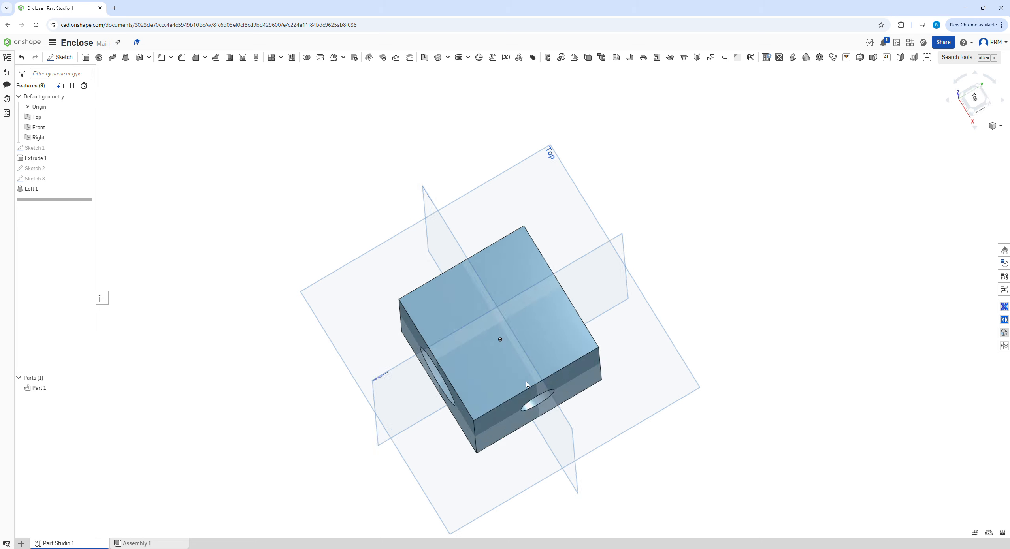
{"action": "scroll", "coordinate": [442, 280], "scroll_direction": "down", "scroll_amount": 4}
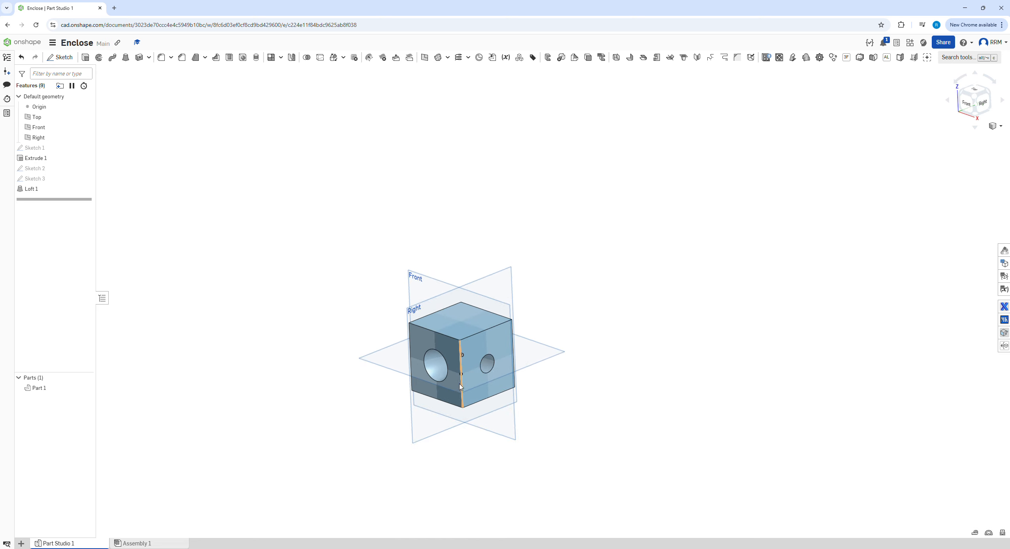
{"action": "right_click_drag", "start_coordinate": [442, 387], "coordinate": [444, 362]}
{"action": "scroll", "coordinate": [478, 364], "scroll_direction": "up", "scroll_amount": 3}
{"action": "right_click_drag", "start_coordinate": [453, 320], "coordinate": [537, 308]}
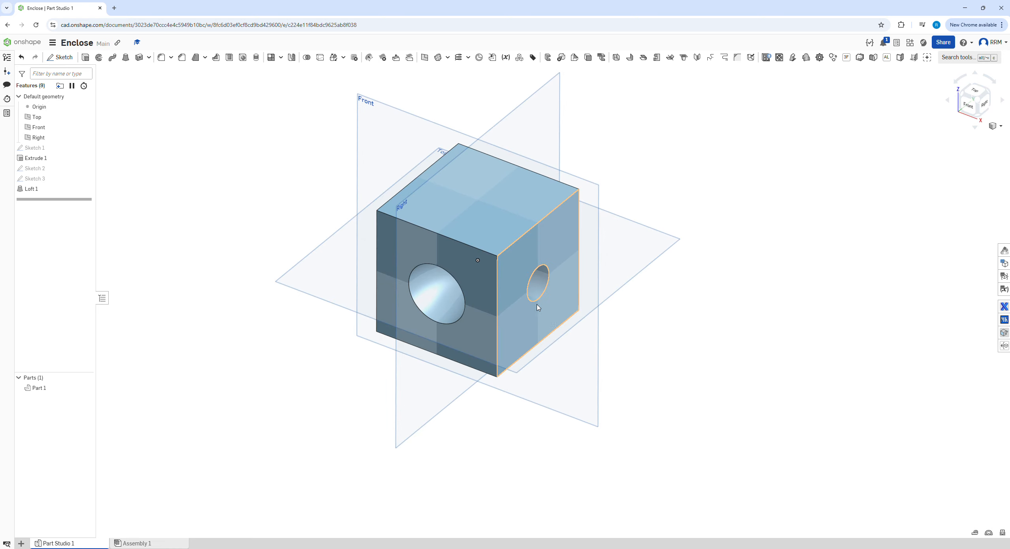
{"action": "left_click", "coordinate": [448, 57]}
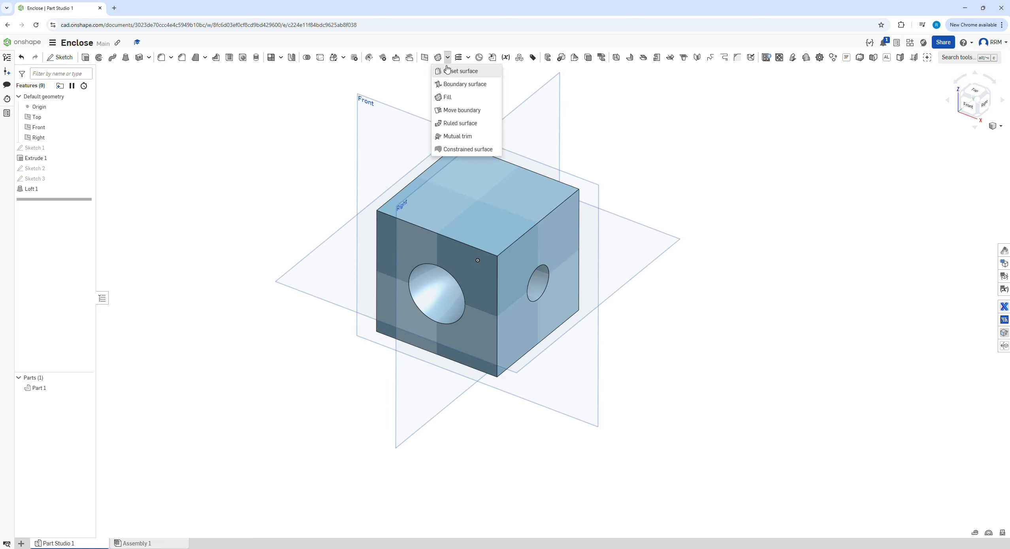
{"action": "left_click", "coordinate": [449, 68]}
{"action": "left_click", "coordinate": [177, 72]}
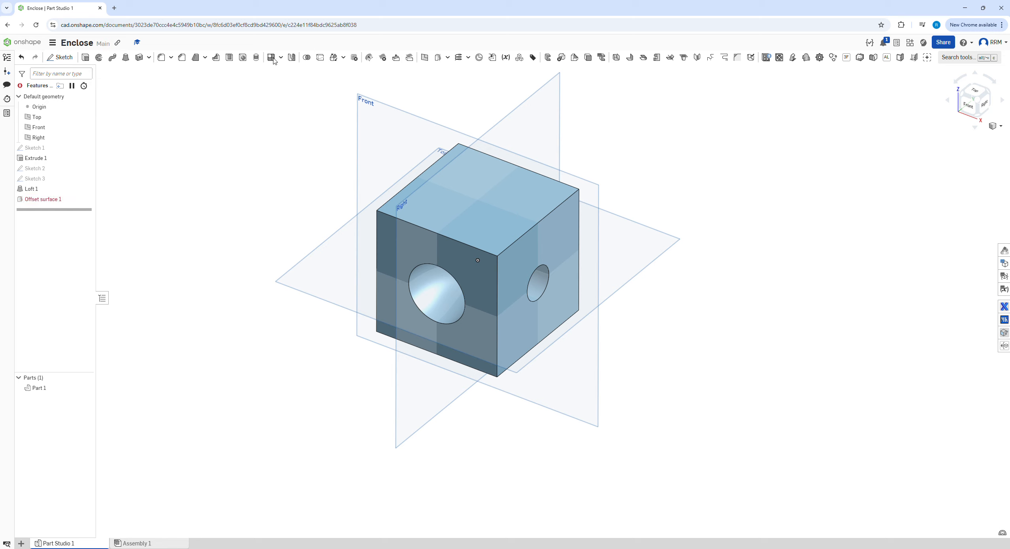
Step: Cap the passage's circular openings on the front and right faces with two new Fill surfaces
{"action": "left_click", "coordinate": [448, 58]}
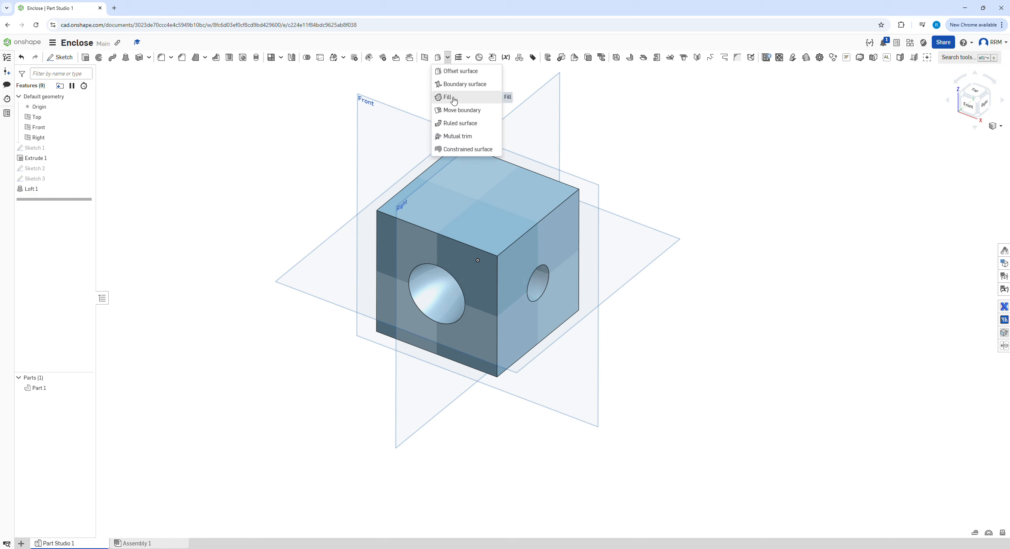
{"action": "left_click", "coordinate": [448, 97]}
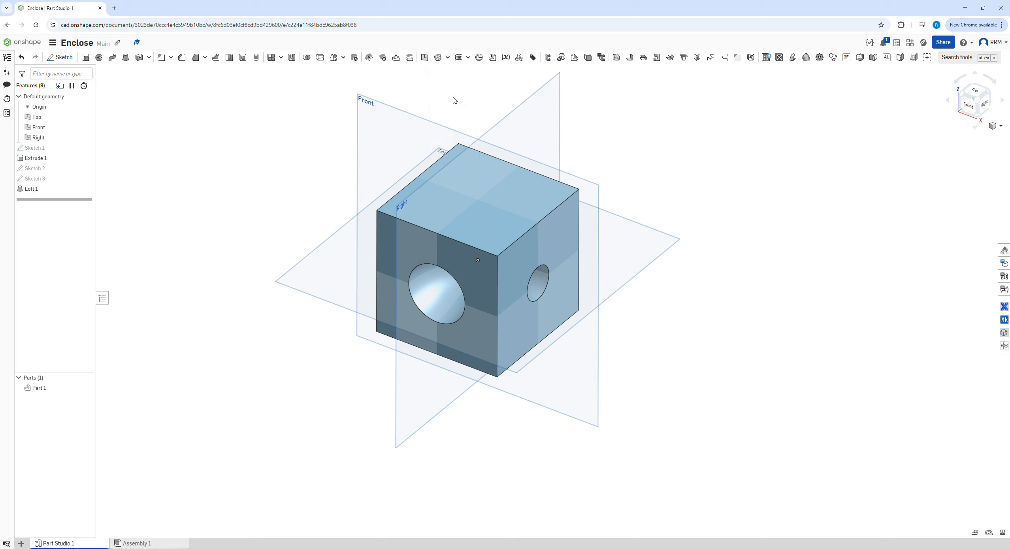
{"action": "left_click", "coordinate": [438, 271]}
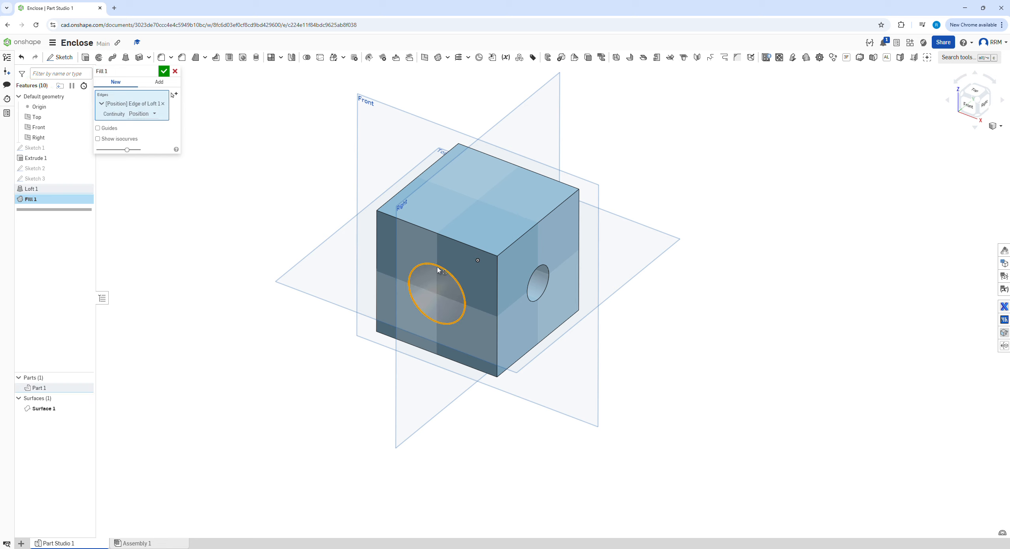
{"action": "left_click", "coordinate": [164, 71]}
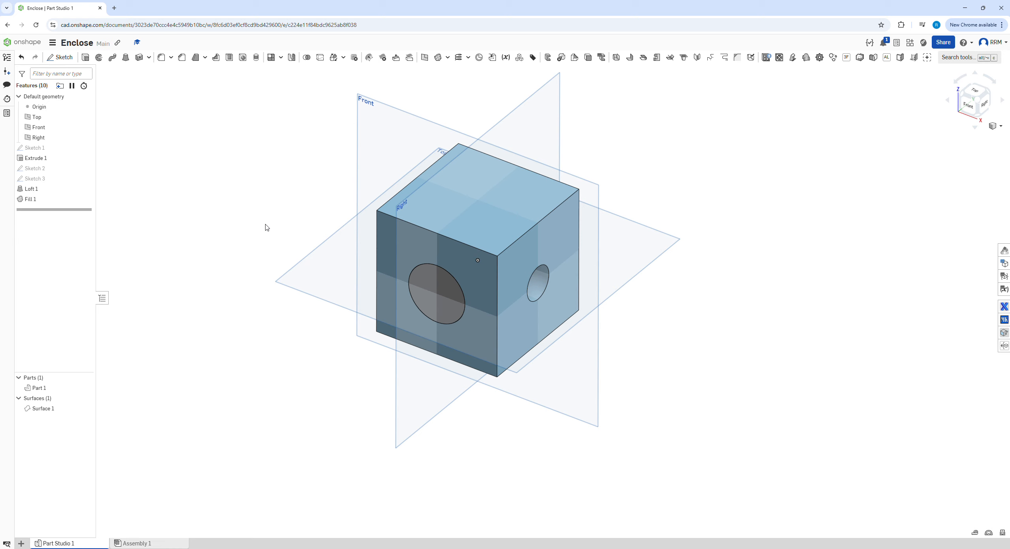
{"action": "left_click", "coordinate": [437, 57]}
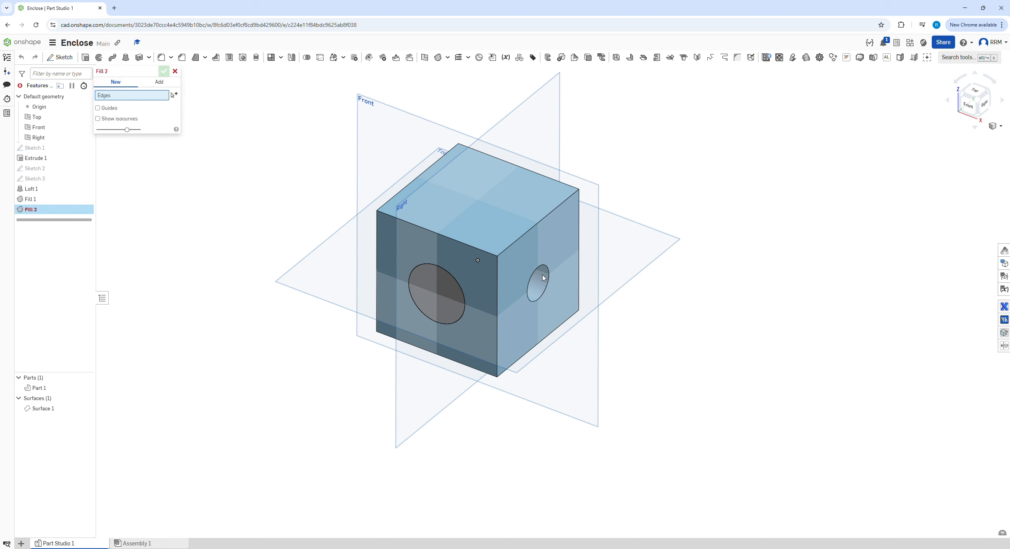
{"action": "left_click", "coordinate": [545, 271]}
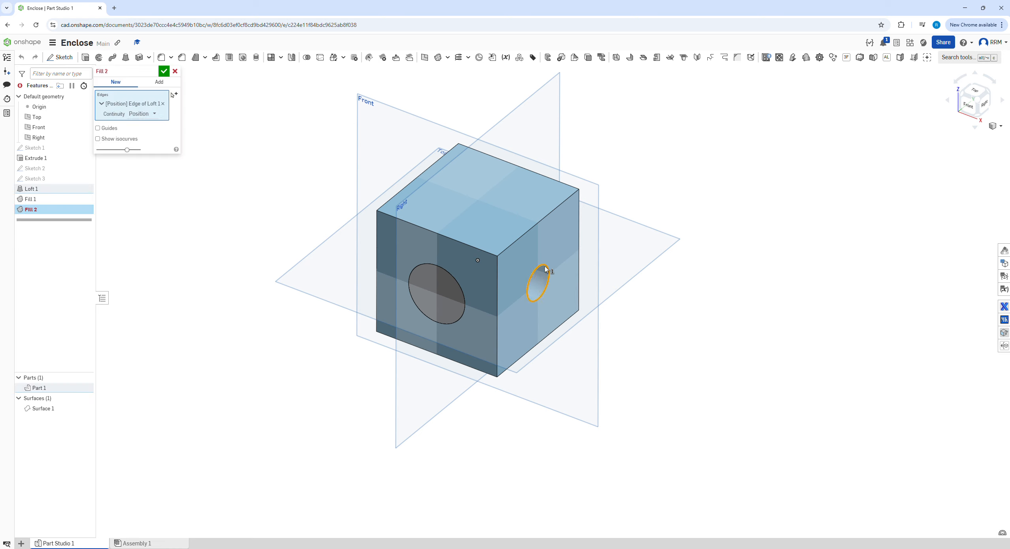
{"action": "left_click", "coordinate": [164, 72]}
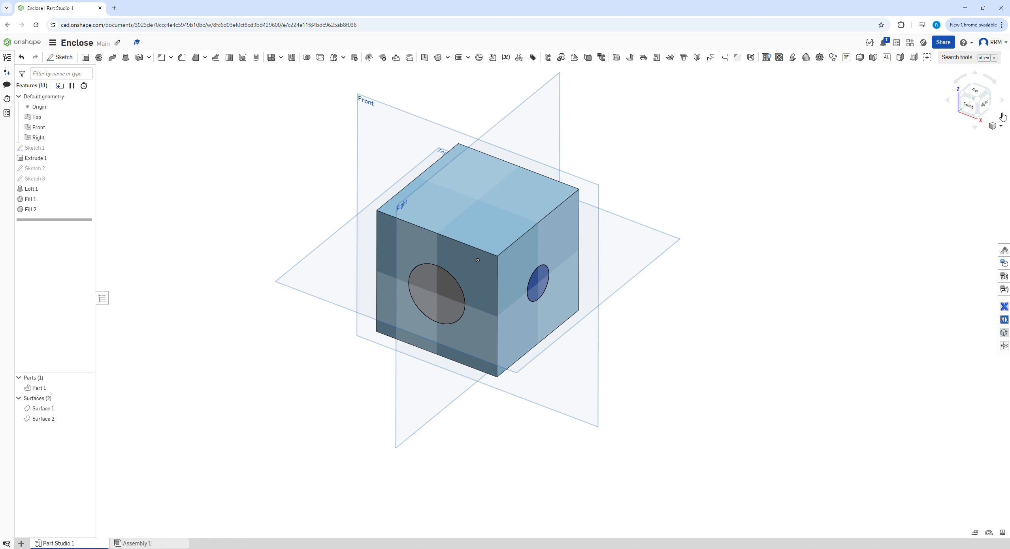
Step: Examine the capped passage in a temporary section view at the Top plane and discard the section
{"action": "left_click", "coordinate": [1001, 126]}
{"action": "left_click", "coordinate": [962, 244]}
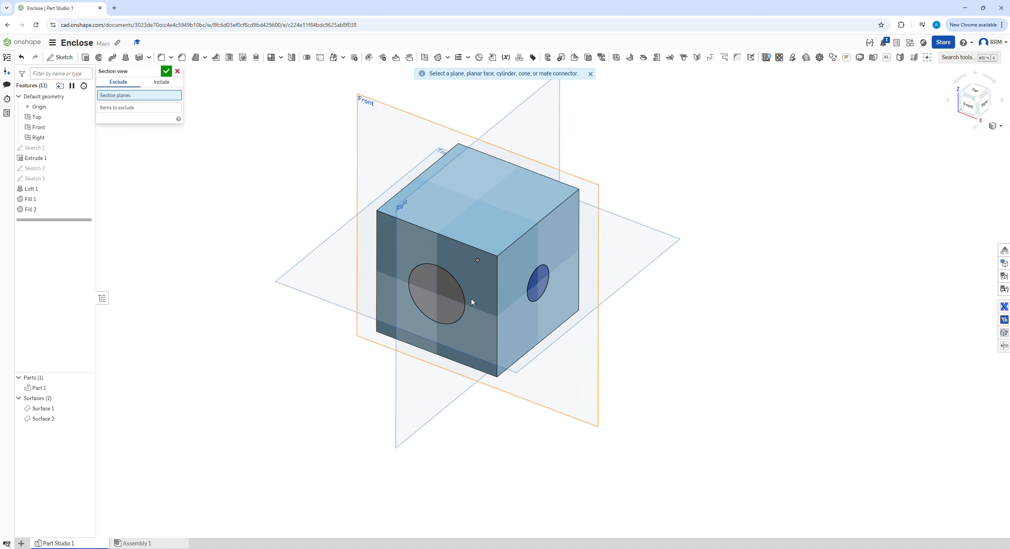
{"action": "left_click", "coordinate": [335, 279]}
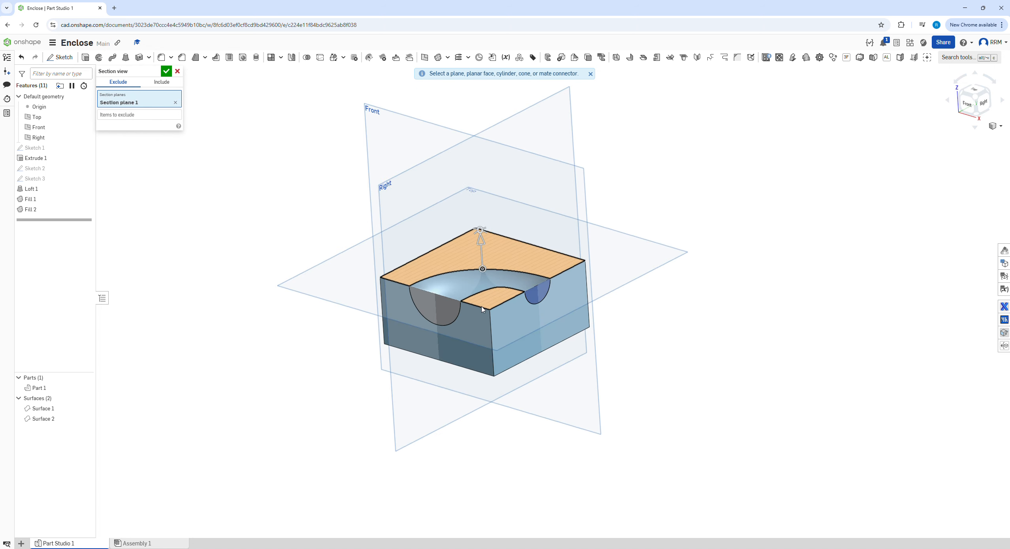
{"action": "left_click", "coordinate": [177, 71]}
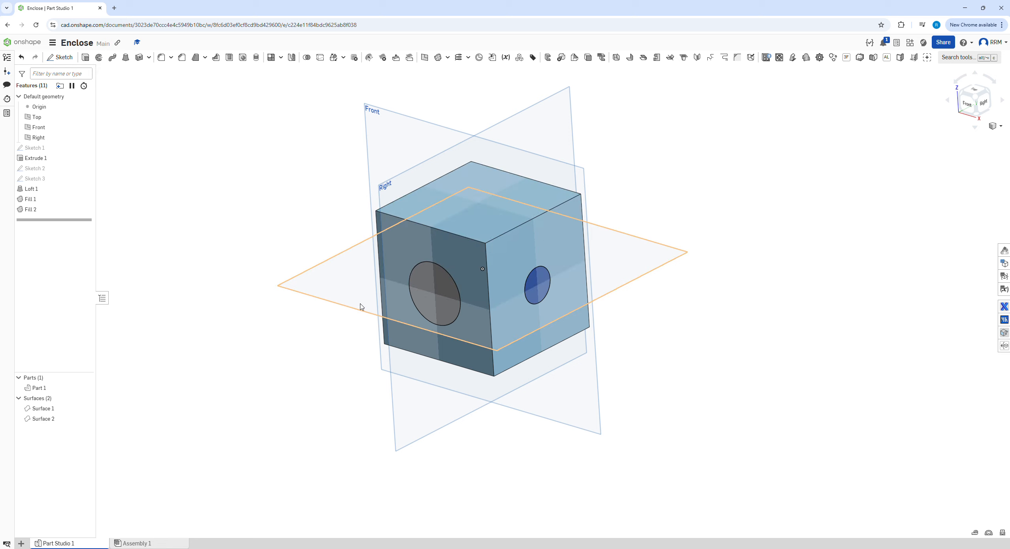
Step: Create a new solid of the passage's interior with Enclose, using the cube and both fill surfaces without keeping the tools
{"action": "left_click", "coordinate": [149, 57]}
{"action": "left_click", "coordinate": [152, 83]}
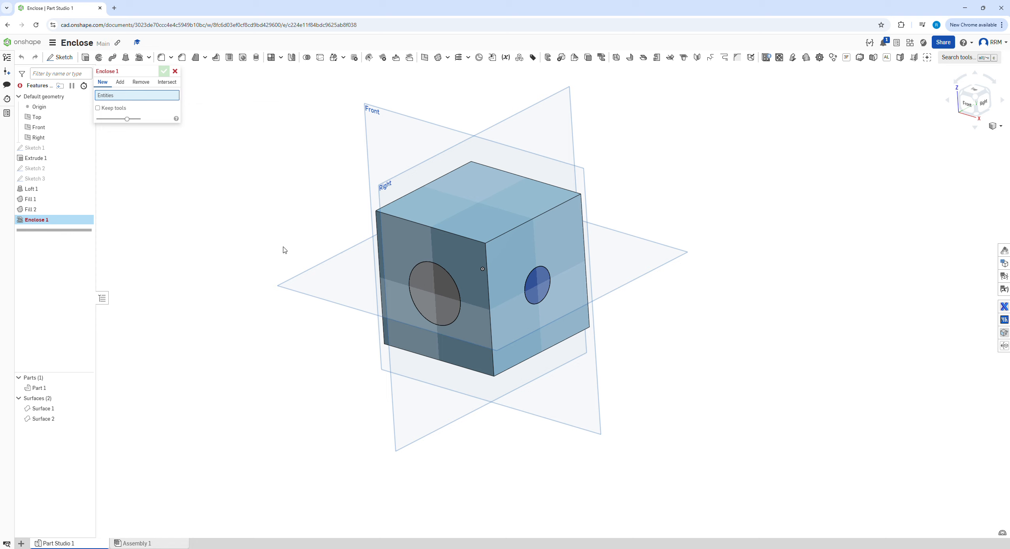
{"action": "left_click", "coordinate": [48, 390]}
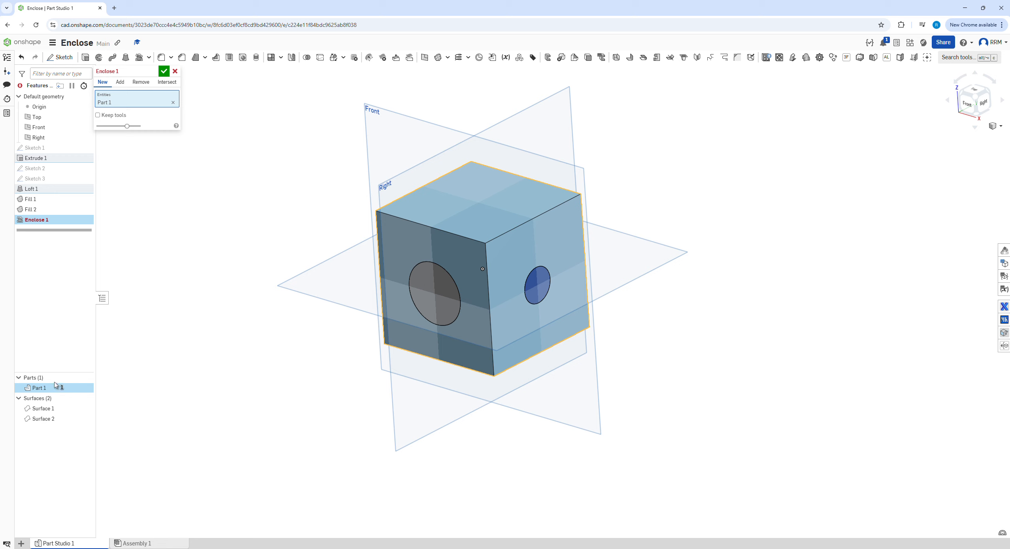
{"action": "left_click", "coordinate": [49, 409]}
{"action": "left_click", "coordinate": [49, 419]}
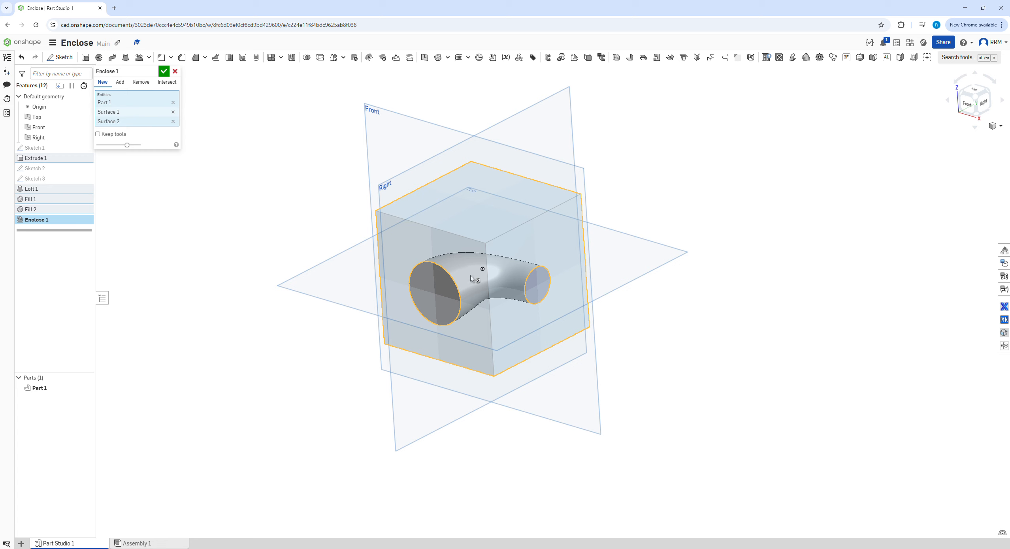
{"action": "left_click", "coordinate": [164, 71]}
{"action": "right_click_drag", "start_coordinate": [310, 201], "coordinate": [375, 239]}
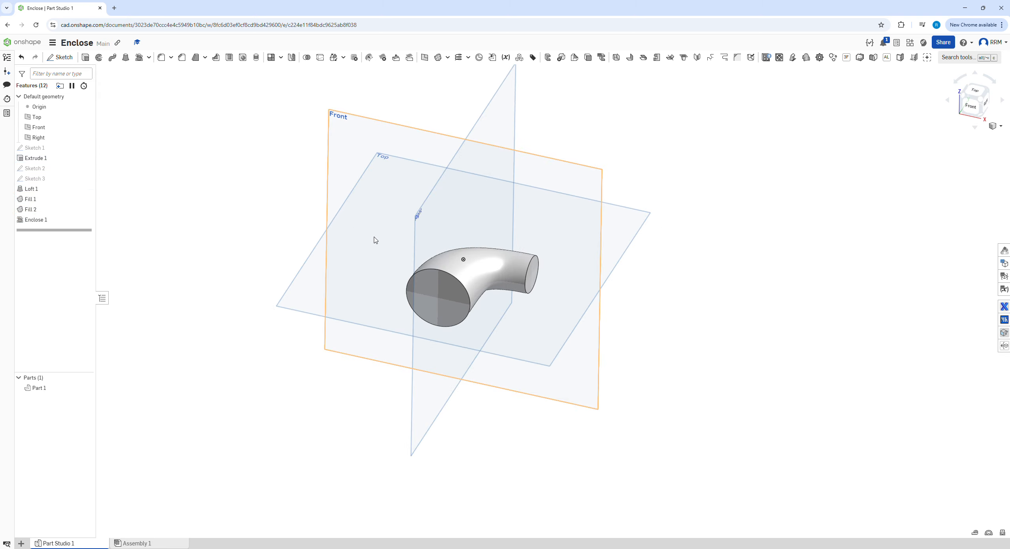